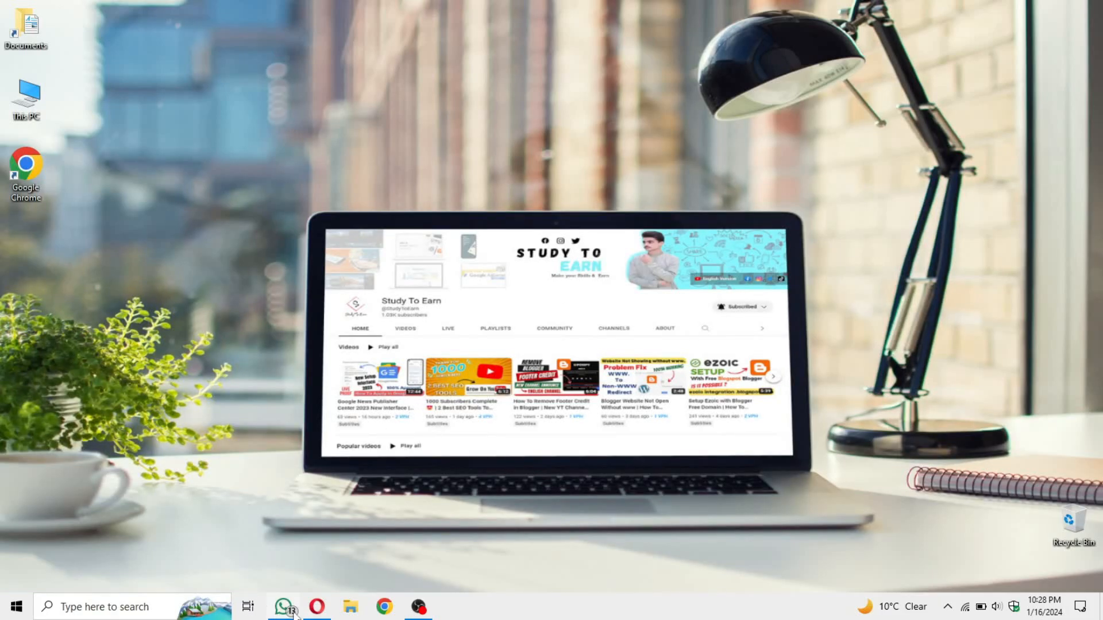
Switch to the Opera browser and read the consent management notice on the AdSense Privacy & messaging page.
left_click(317, 607)
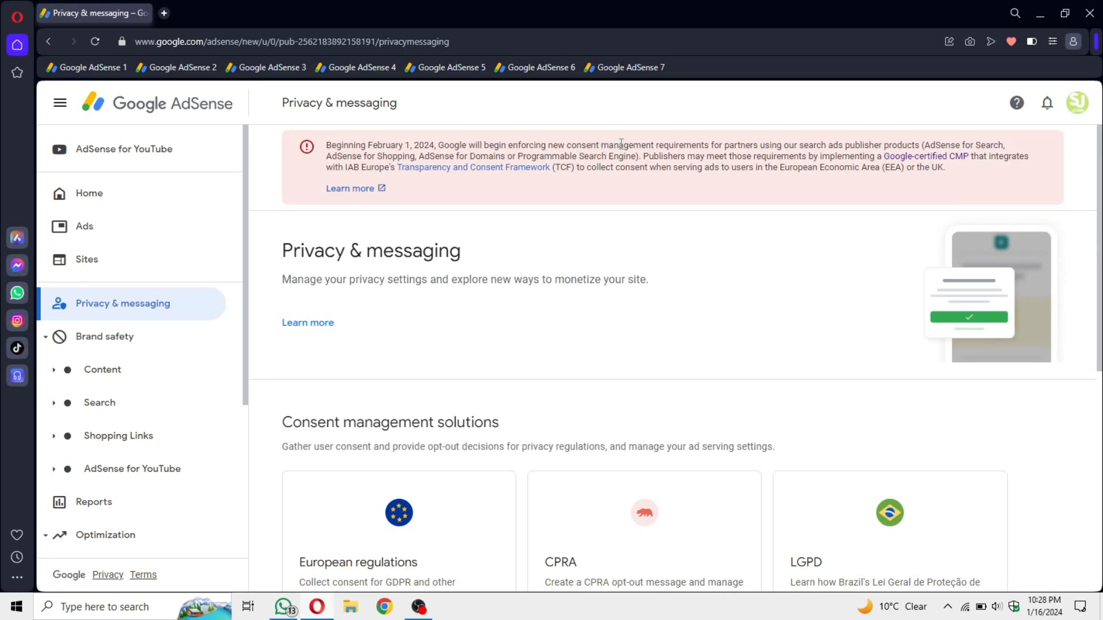
left_click_drag(675, 143, 578, 145)
left_click(718, 149)
left_click(1040, 13)
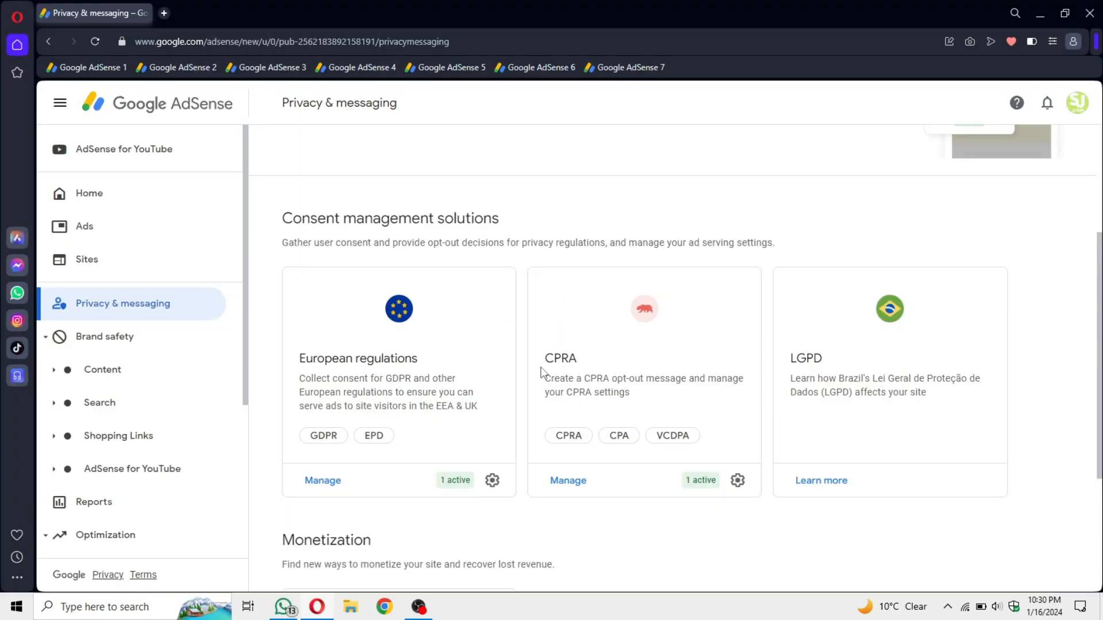
Examine the consent management solutions on the Privacy & messaging page, especially the European regulations and CPRA cards.
scroll(540, 374, "up", 2)
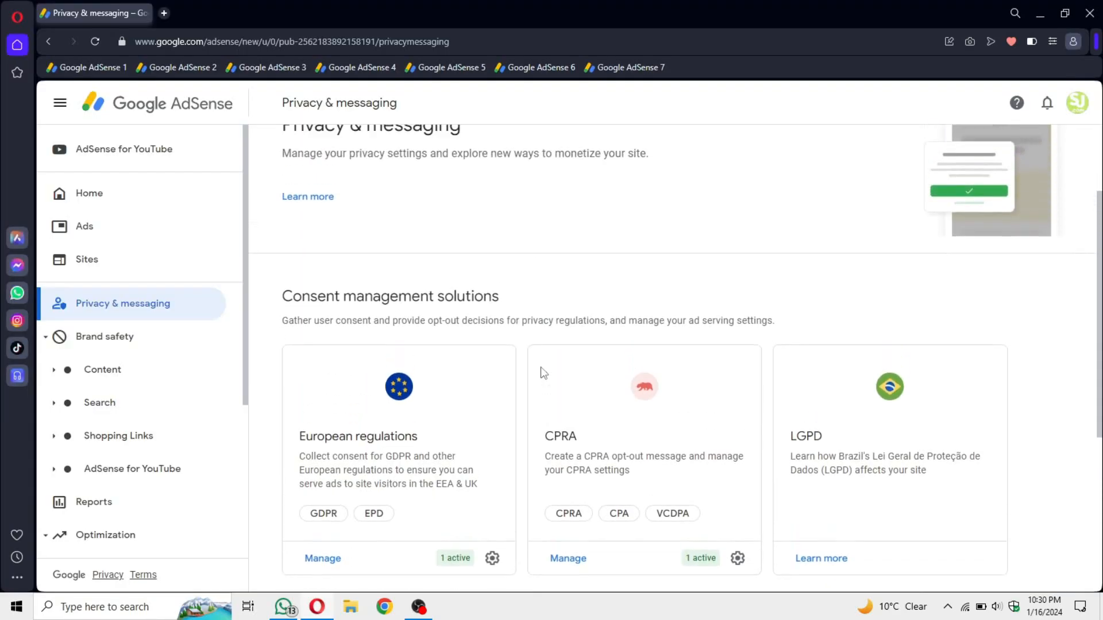
scroll(512, 379, "down", 3)
scroll(491, 445, "down", 1)
scroll(490, 425, "up", 1)
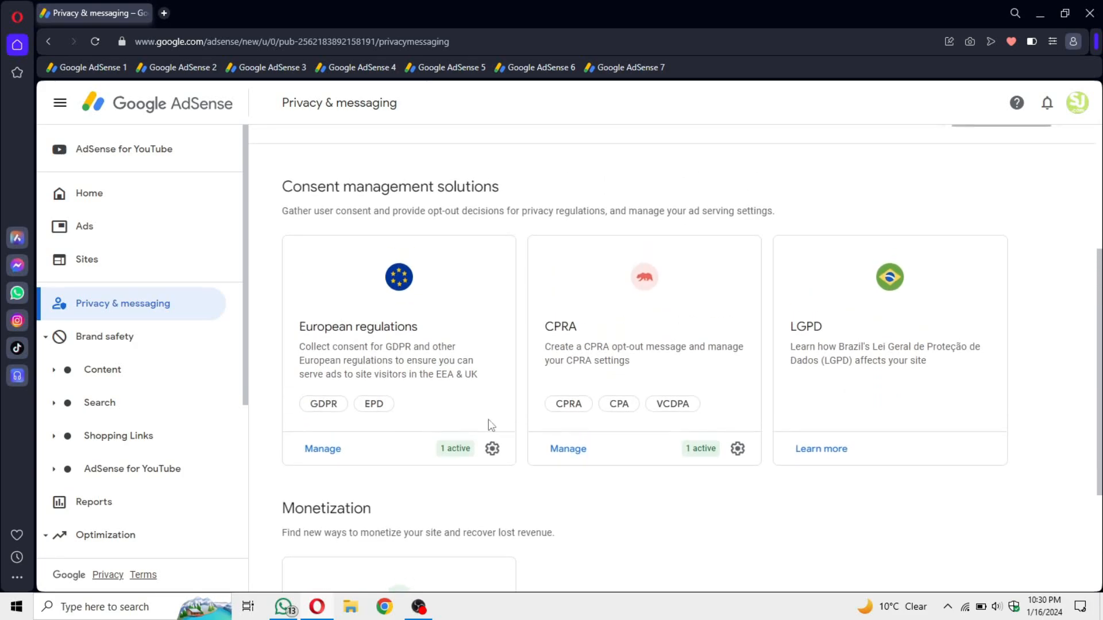
left_click_drag(299, 328, 453, 324)
left_click(453, 325)
left_click_drag(580, 327, 545, 326)
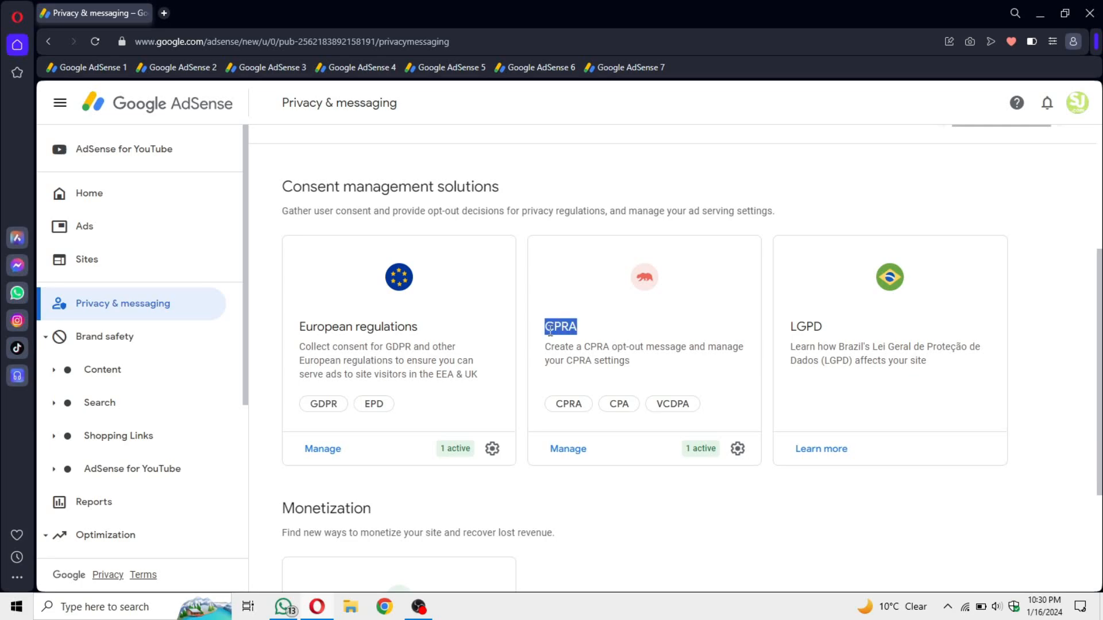
left_click(577, 340)
scroll(474, 342, "up", 4)
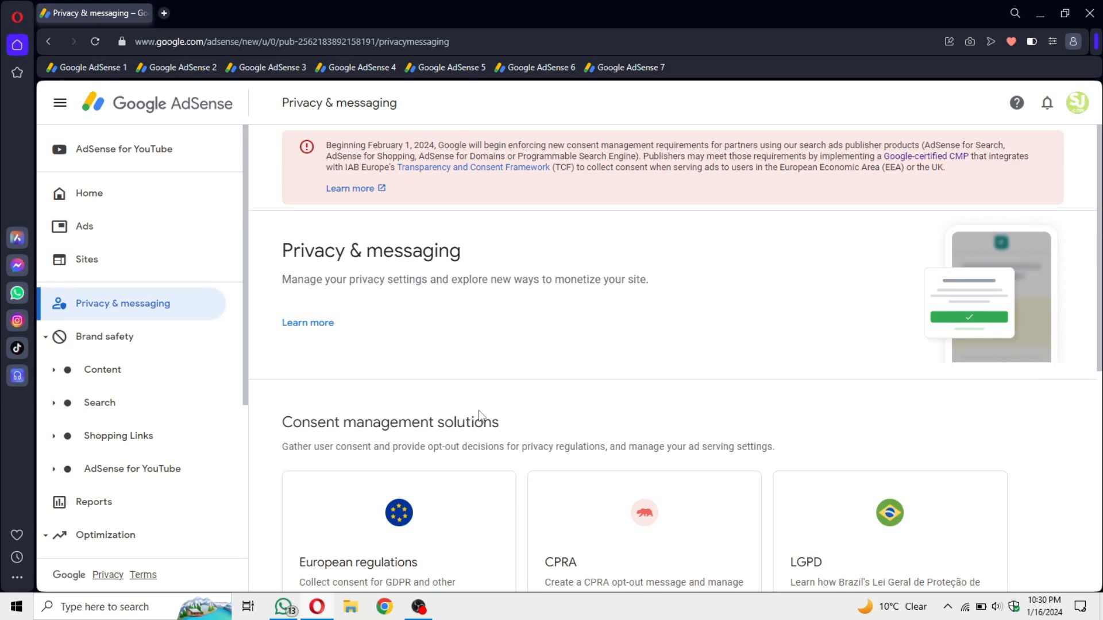
scroll(480, 414, "down", 2)
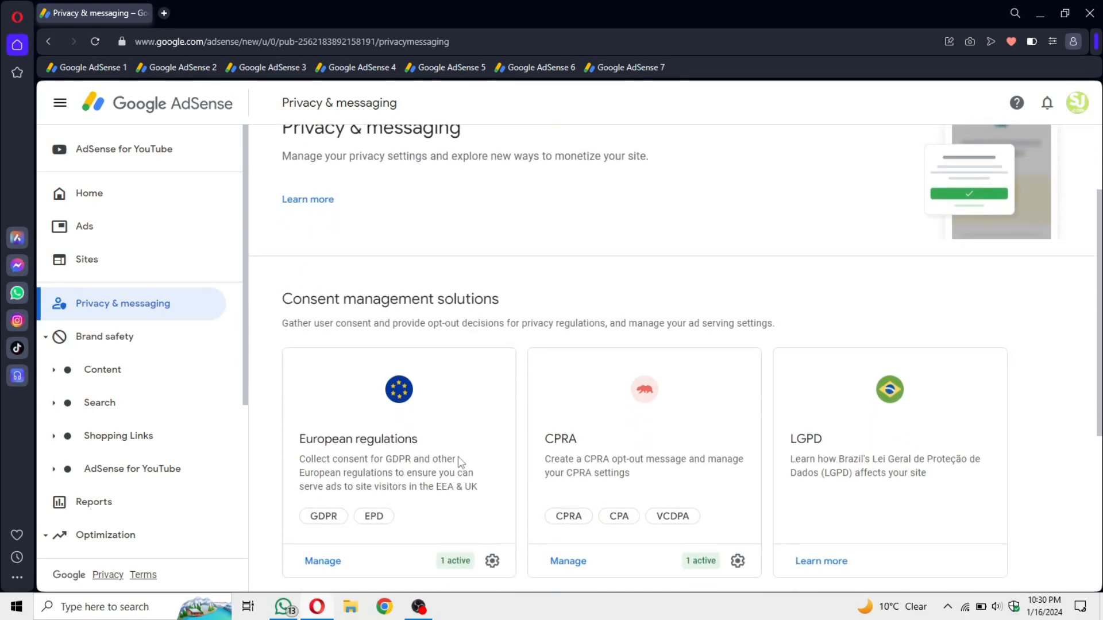
scroll(462, 460, "down", 1)
left_click_drag(298, 371, 429, 375)
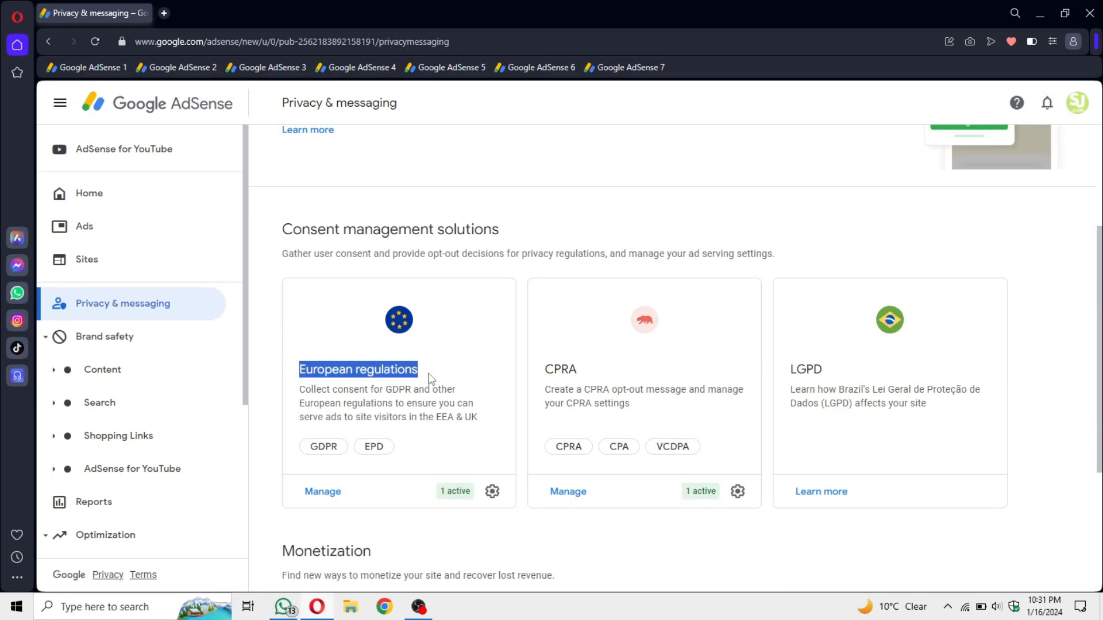
left_click(381, 394)
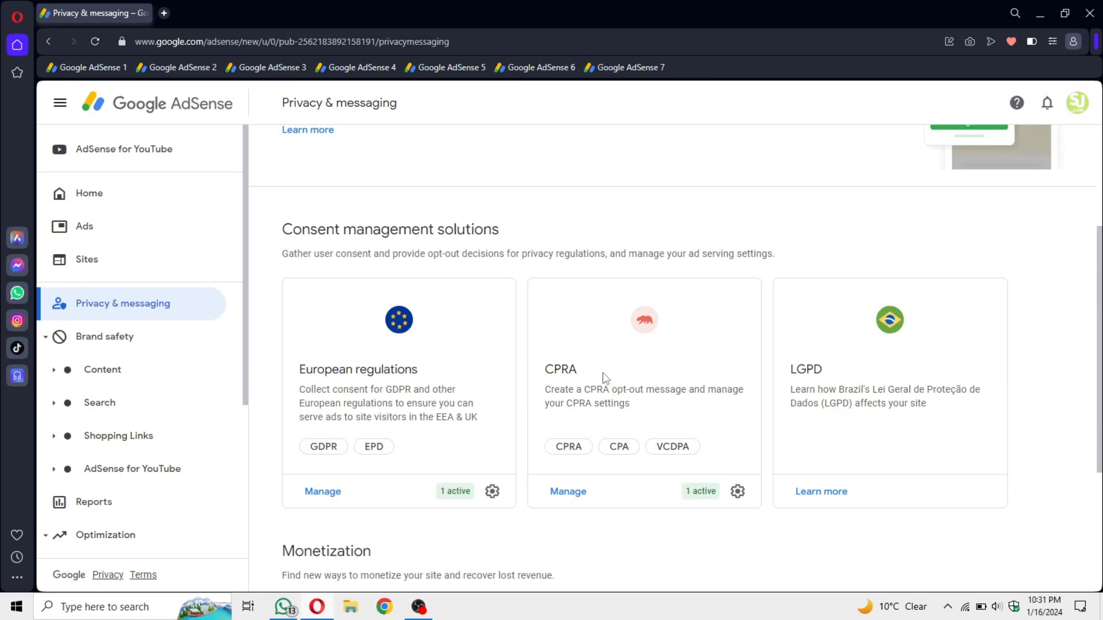
left_click(547, 371)
scroll(703, 442, "down", 1)
scroll(705, 441, "down", 1)
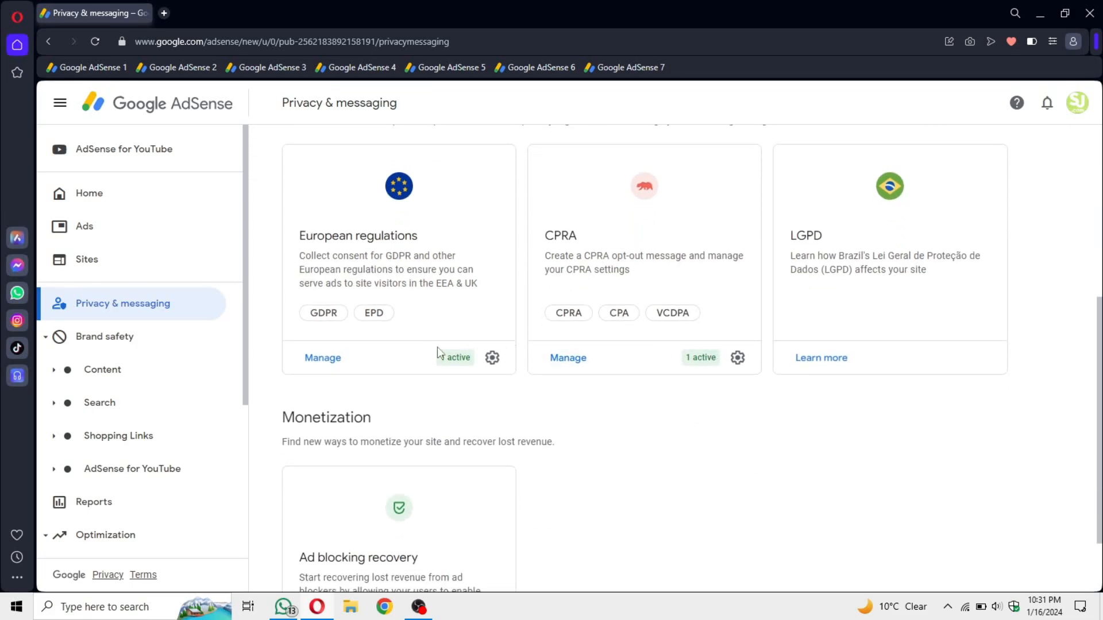
scroll(642, 406, "up", 3)
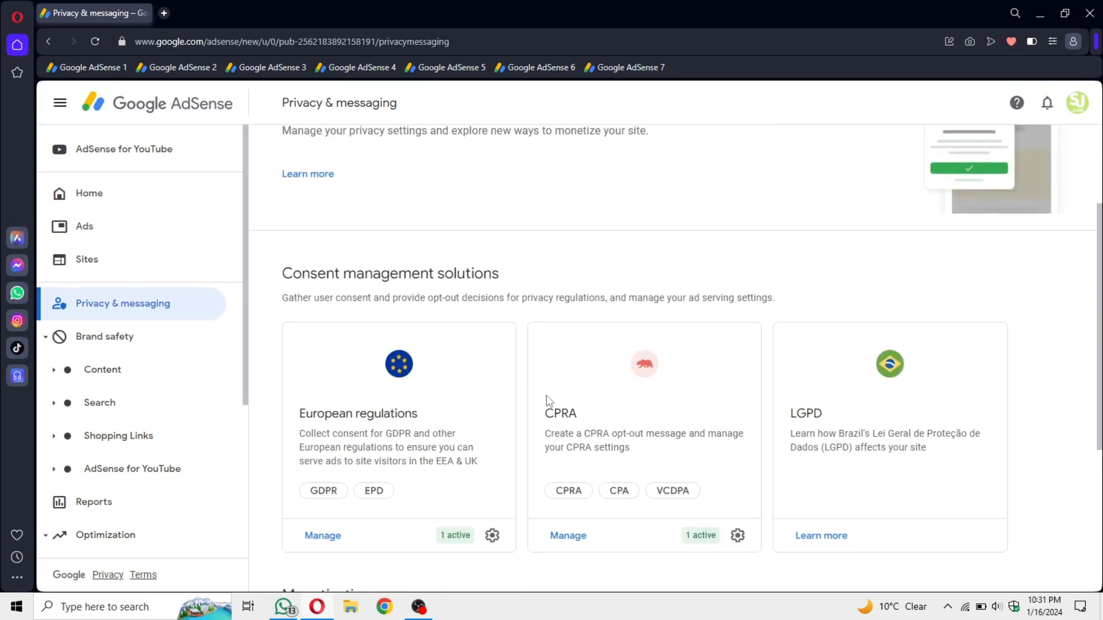
scroll(549, 401, "down", 1)
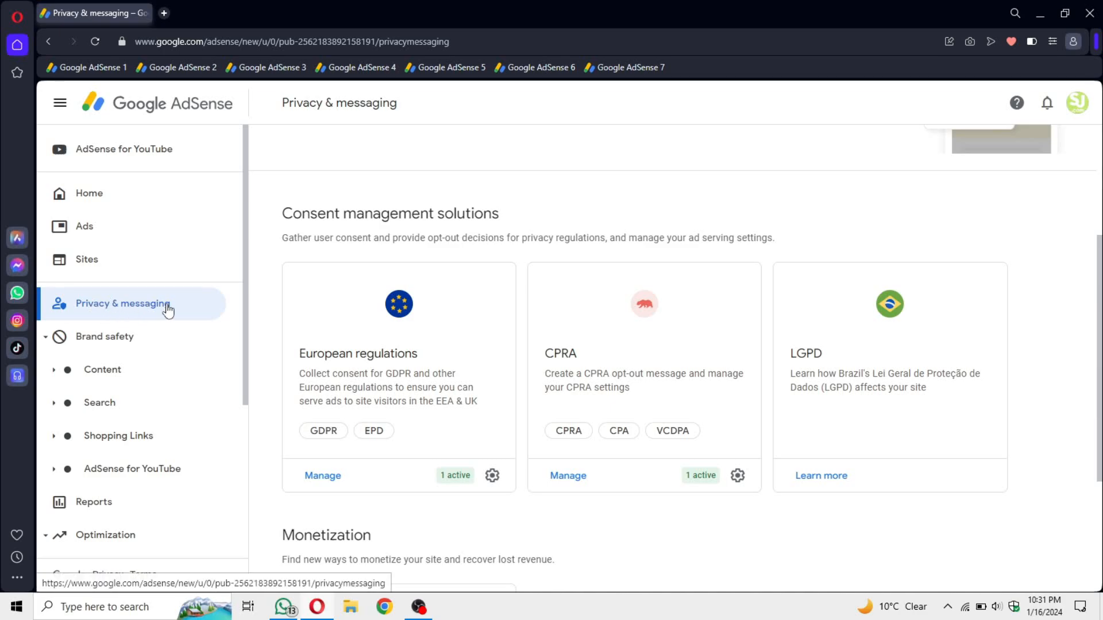
Open the Privacy & messaging section and go to the management page for European regulations.
left_click_drag(68, 306, 170, 309)
left_click(179, 309)
scroll(360, 425, "down", 4)
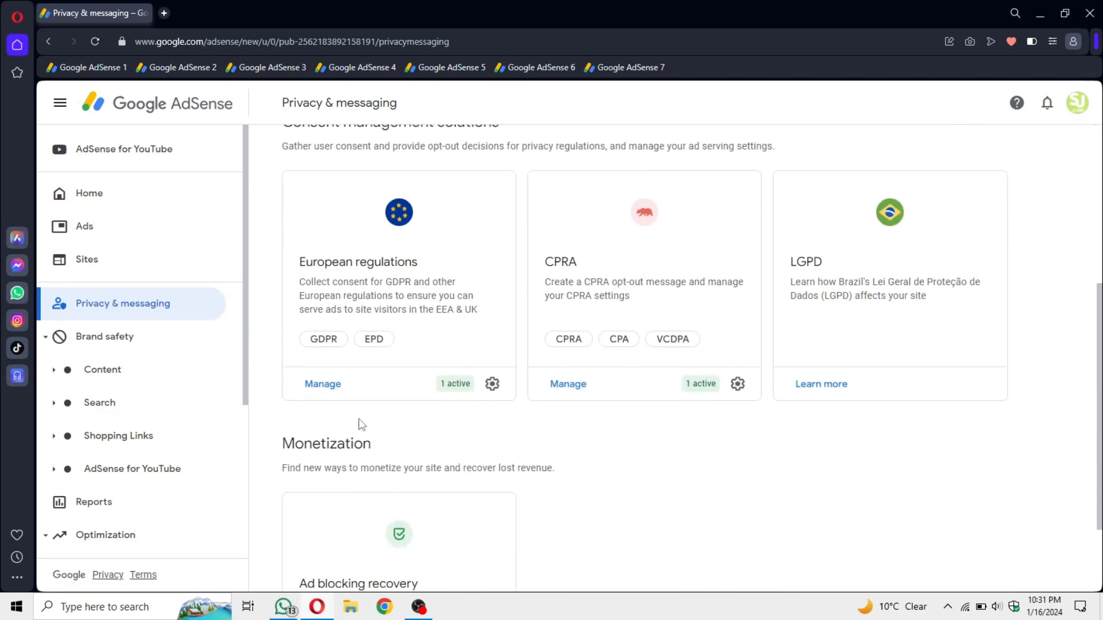
scroll(361, 388, "up", 1)
left_click_drag(306, 289, 435, 303)
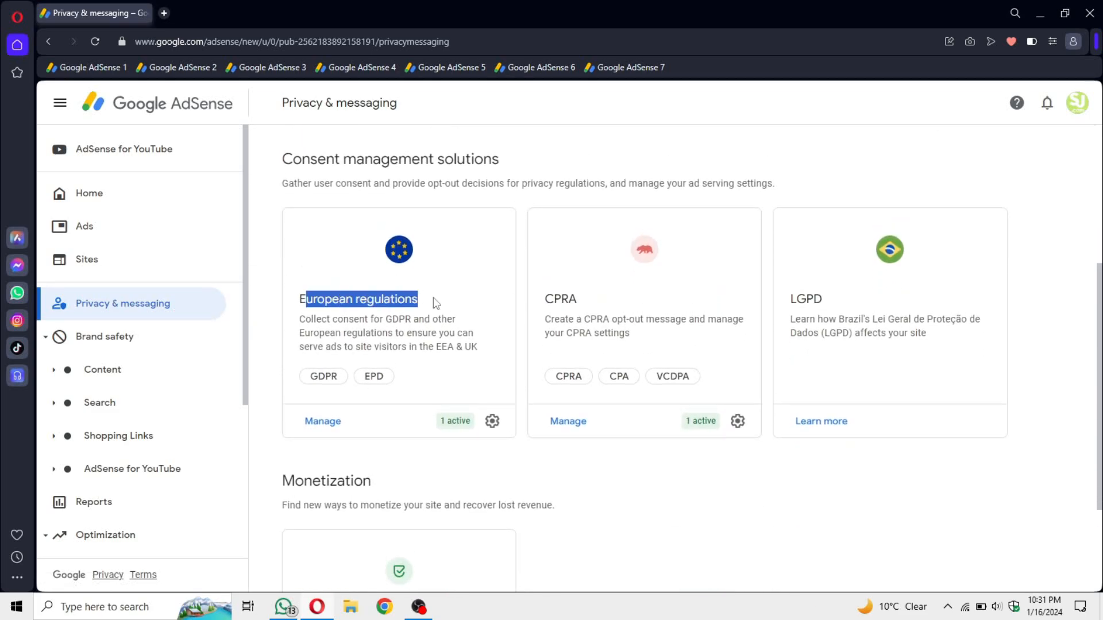
left_click(324, 423)
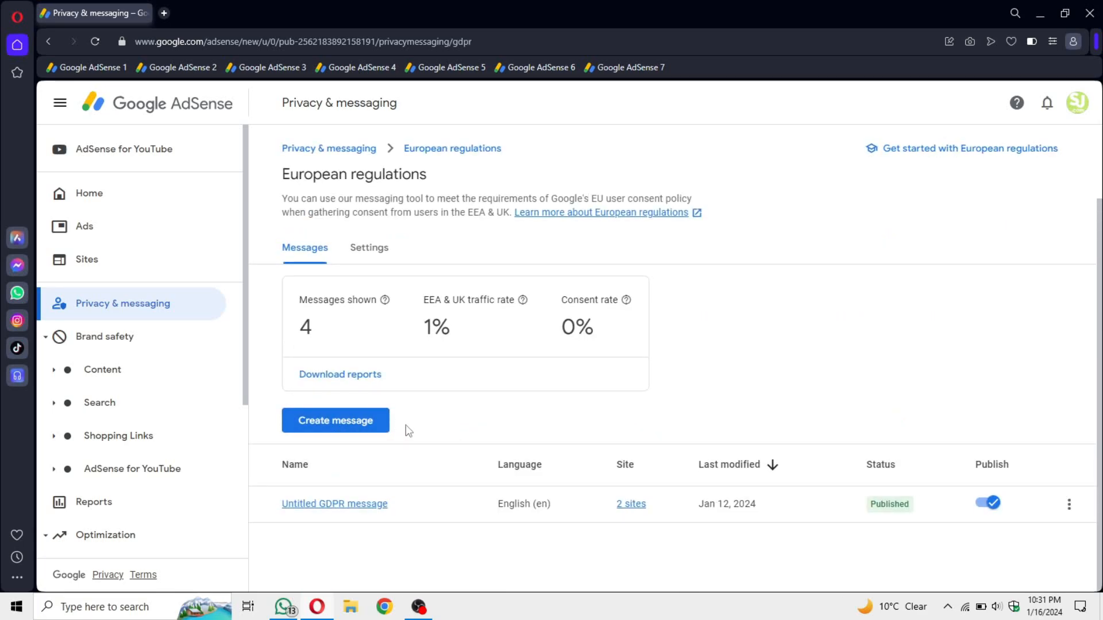
Create a new European regulations message and look over its consent preview.
left_click_drag(921, 521, 864, 524)
left_click(866, 525)
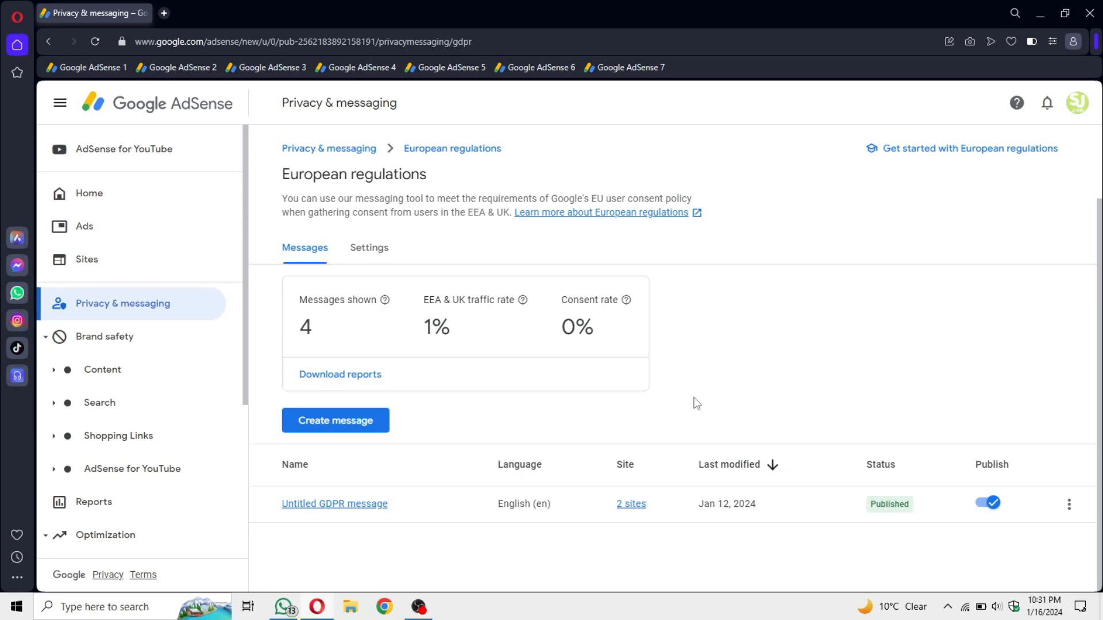
left_click(345, 421)
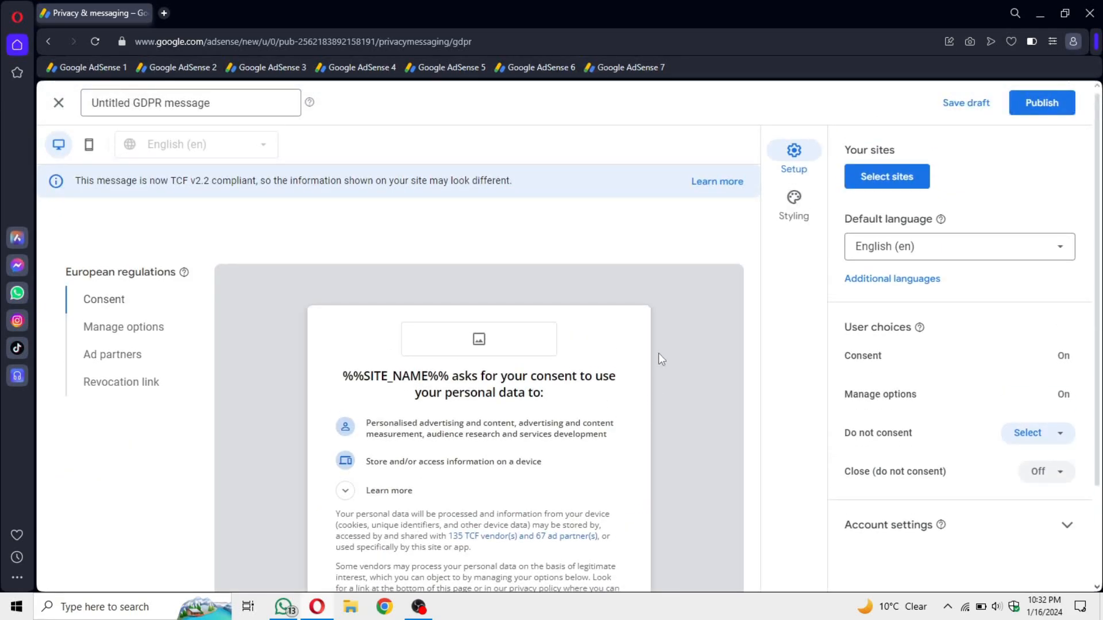
scroll(658, 352, "down", 2)
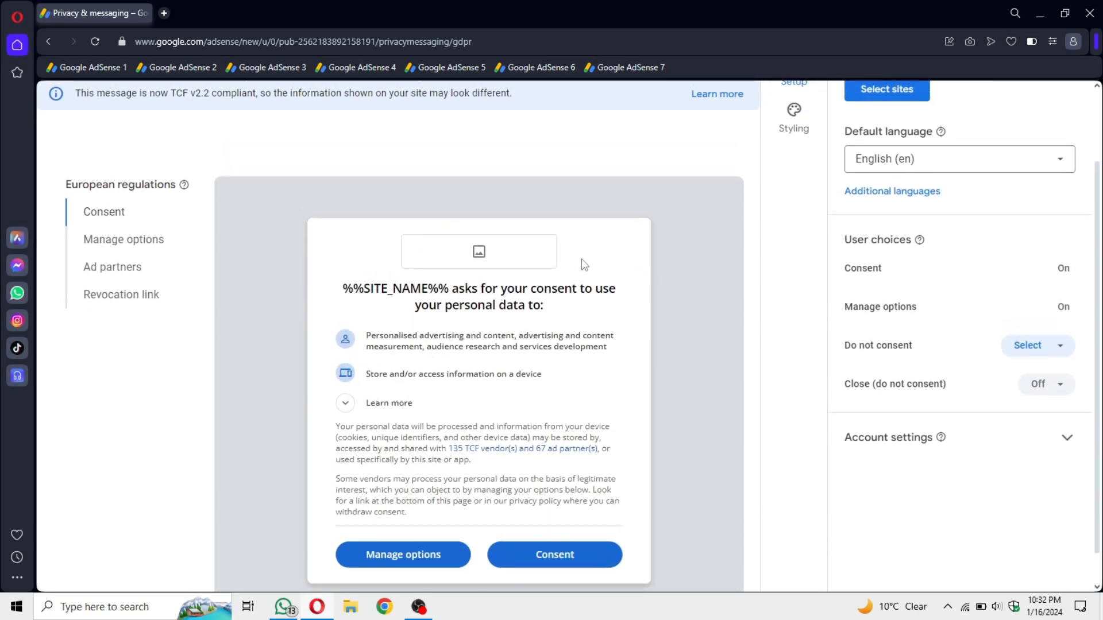
scroll(695, 369, "up", 2)
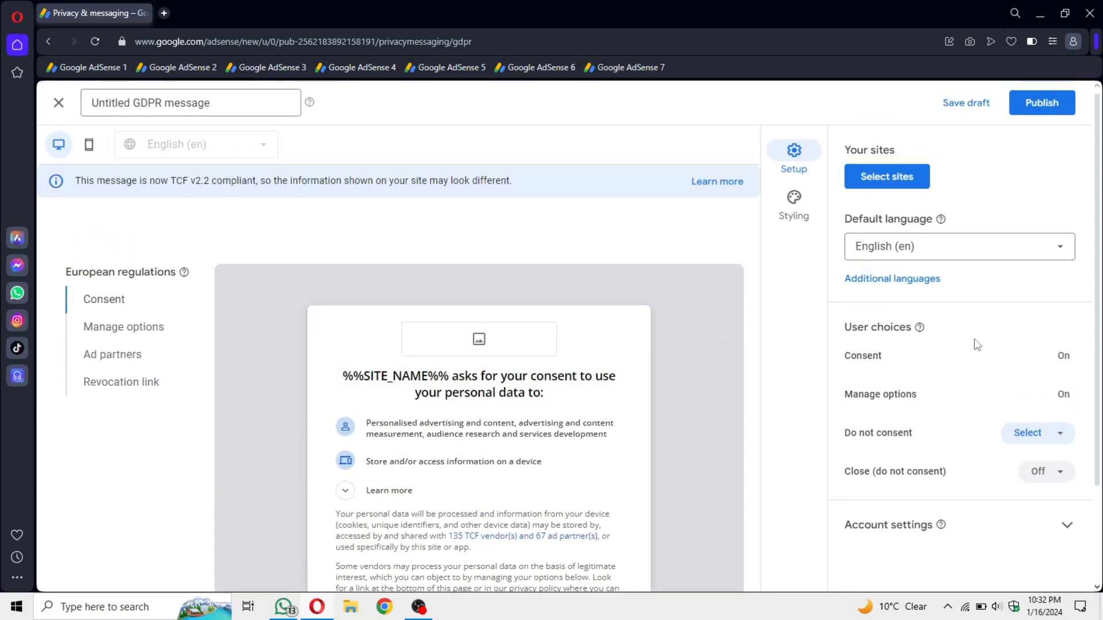
Turn on both the "Do not consent" and "Close (do not consent)" user choices for the GDPR message.
left_click_drag(845, 432, 914, 434)
left_click(918, 437)
left_click(1066, 435)
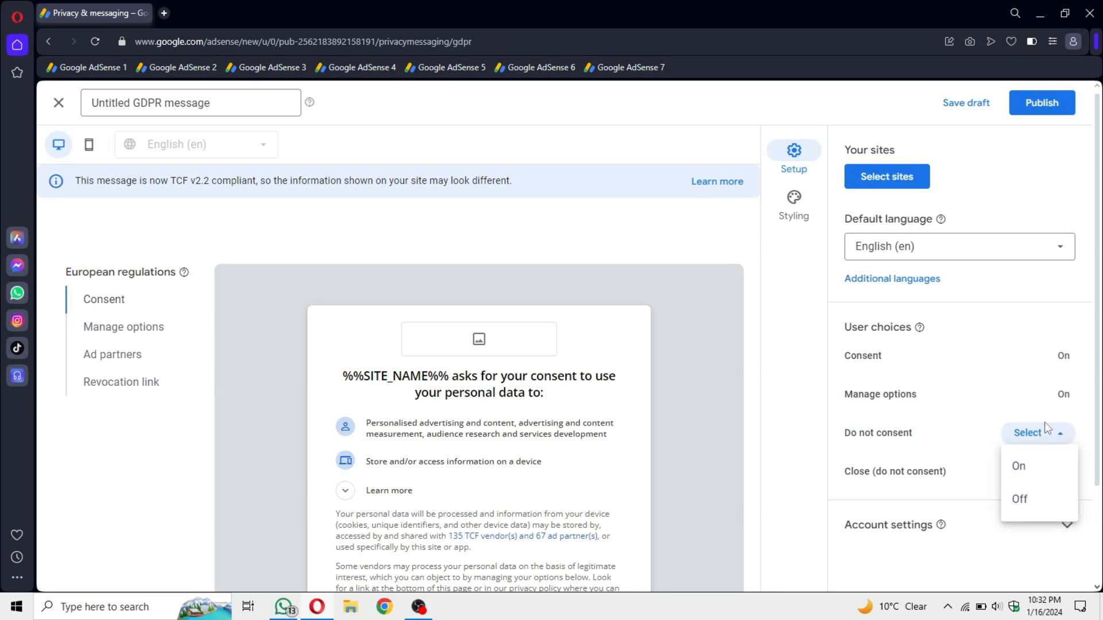
left_click(1020, 465)
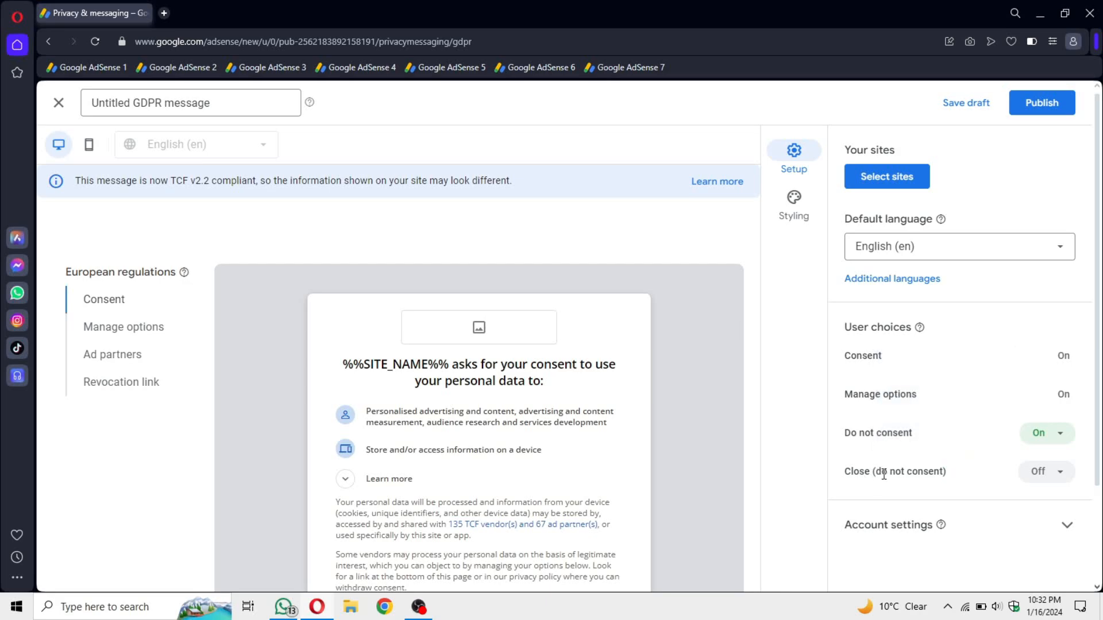
left_click(1042, 474)
left_click(1020, 503)
Open the site selection for the GDPR message and look over the listed site URLs.
left_click_drag(842, 151, 905, 156)
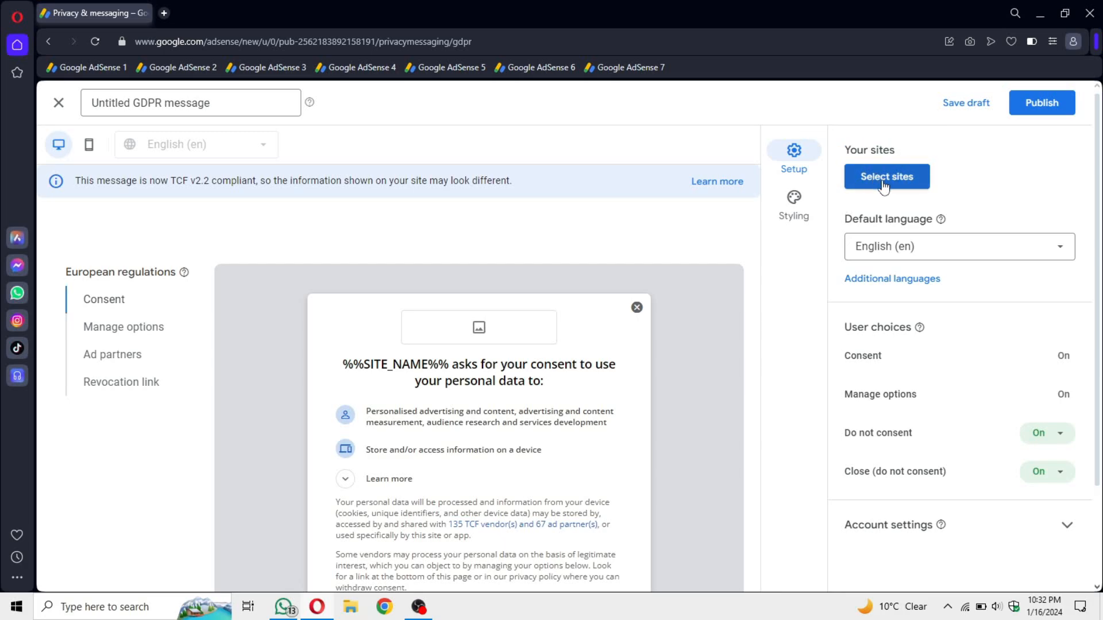
left_click(861, 176)
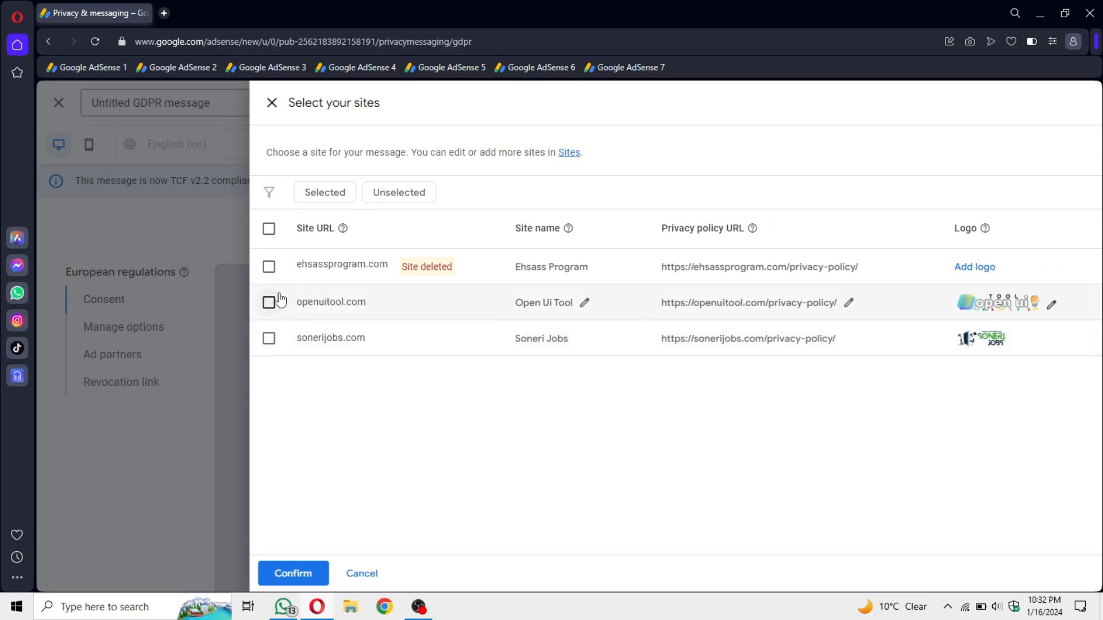
left_click_drag(297, 302, 301, 342)
left_click(391, 404)
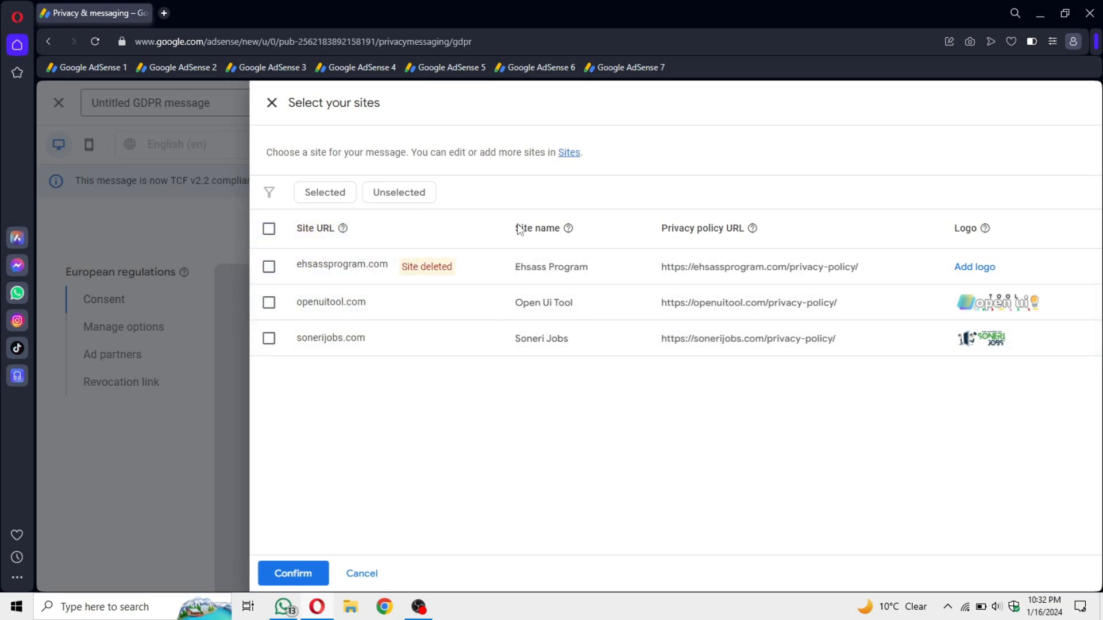
Inspect the site name entries of openuitool.com and sonerijobs.com in their editors, closing each without saving.
left_click_drag(513, 228, 561, 234)
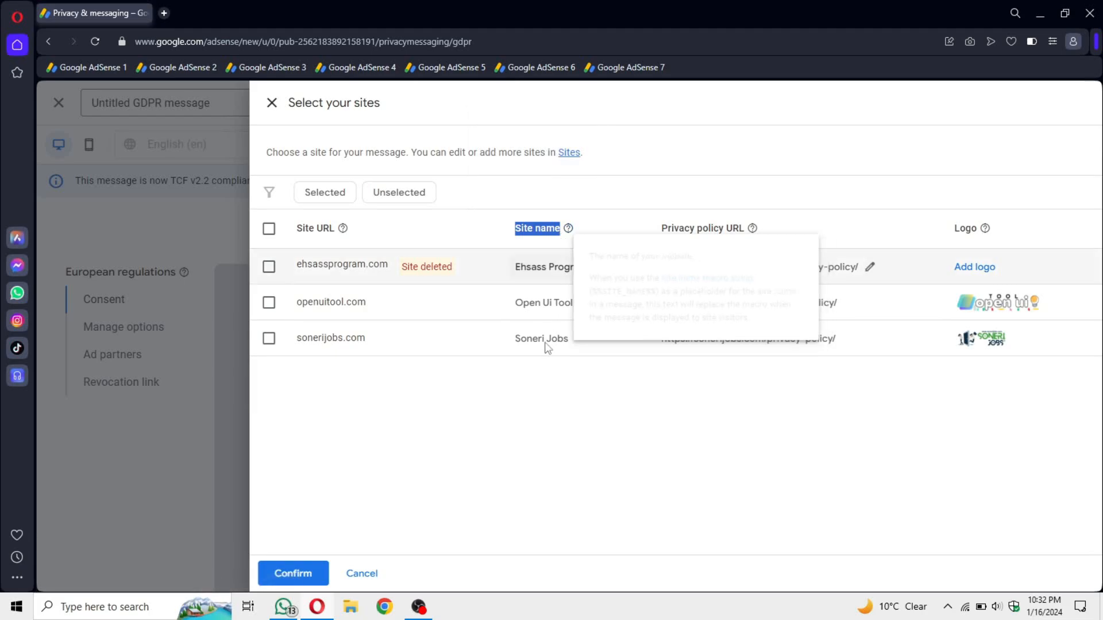
left_click(532, 374)
left_click(585, 303)
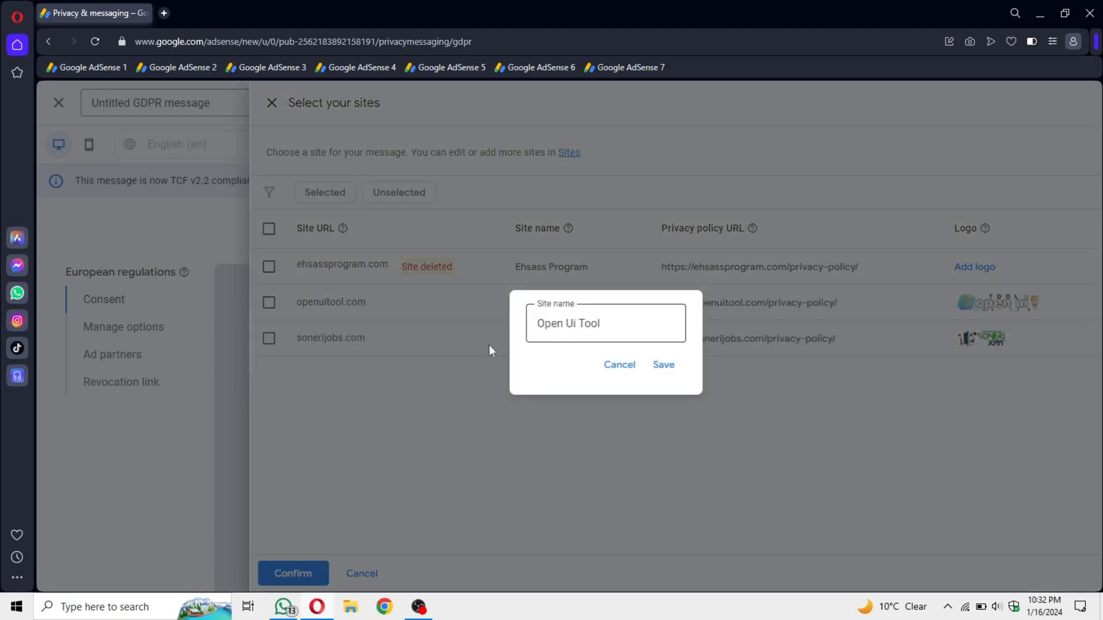
left_click_drag(615, 322, 529, 335)
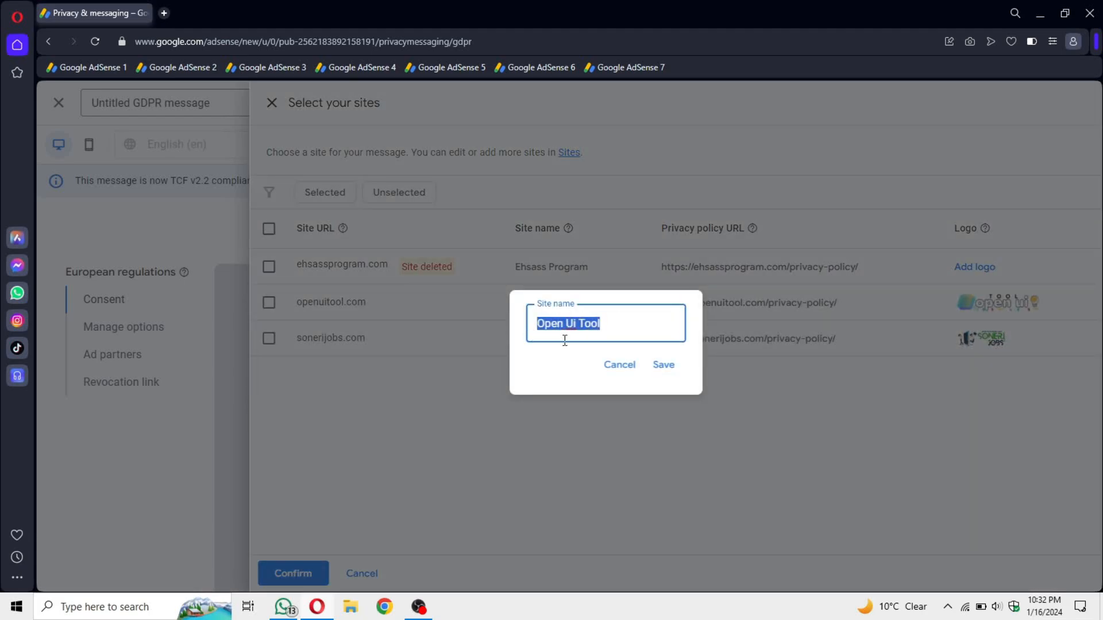
left_click(619, 366)
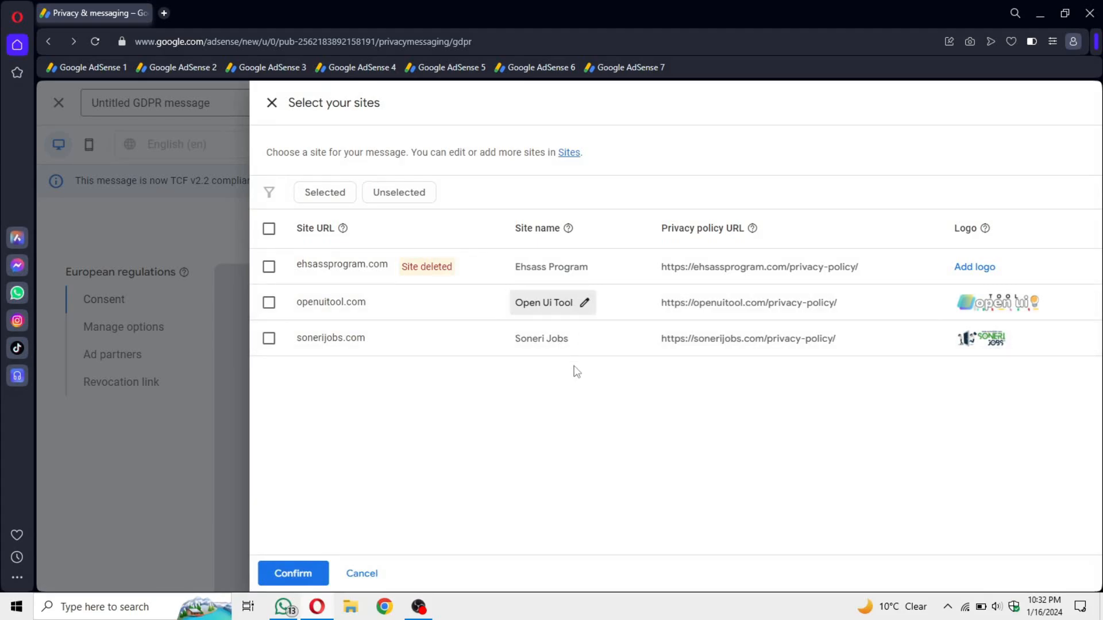
left_click(585, 339)
left_click_drag(602, 361, 529, 378)
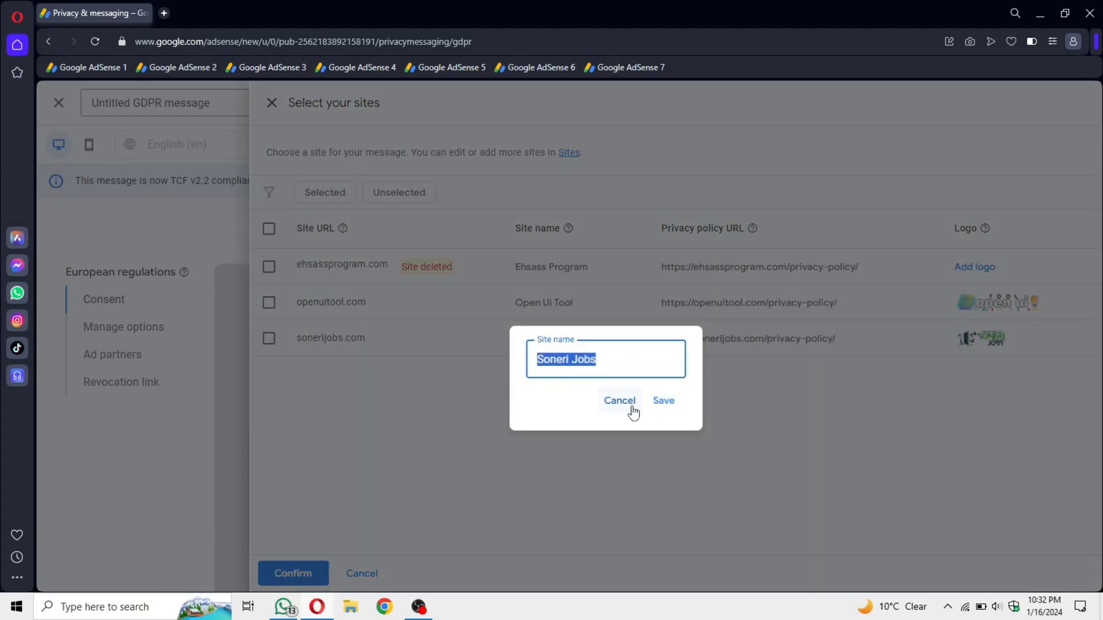
left_click(619, 402)
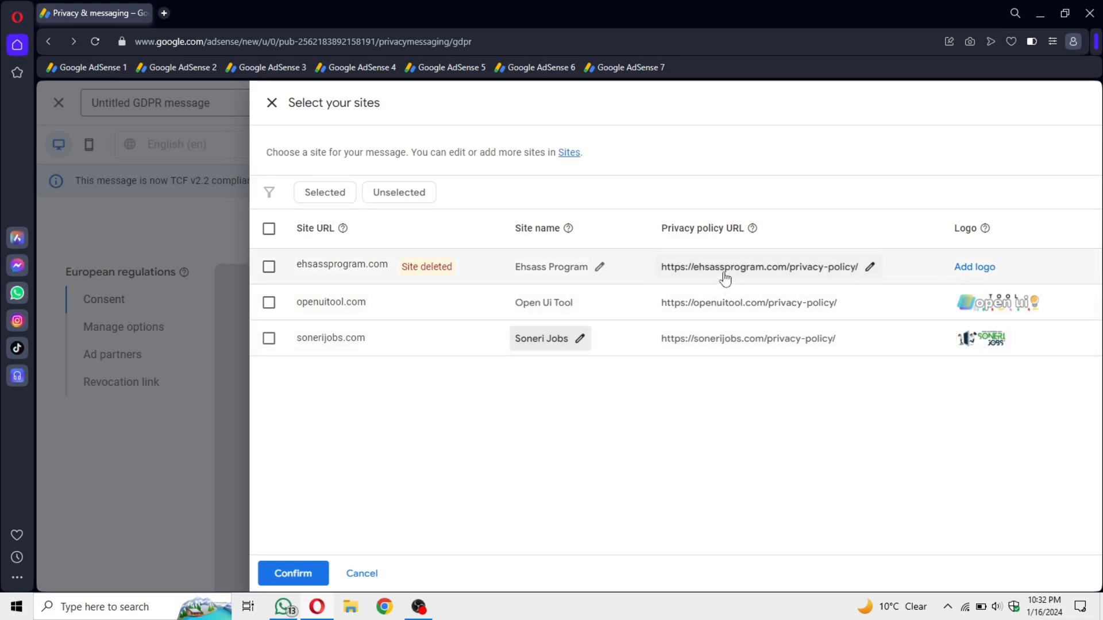
Examine the privacy policy URL column and the sonerijobs.com URL entry in its editor, saving it without changes.
left_click_drag(655, 232, 746, 225)
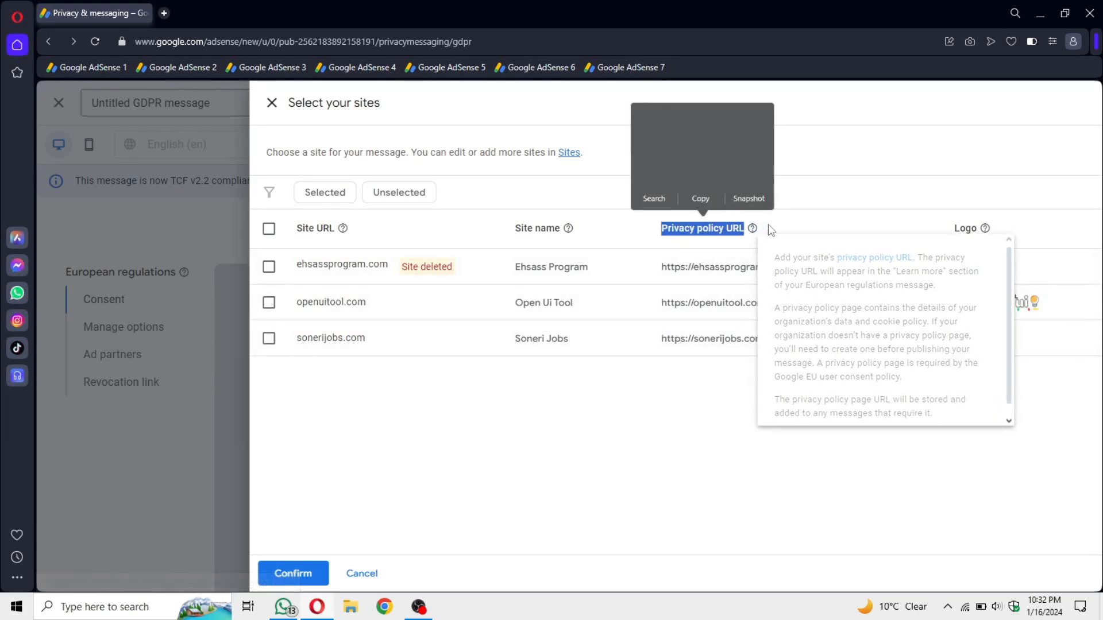
left_click(736, 236)
left_click_drag(741, 235, 659, 233)
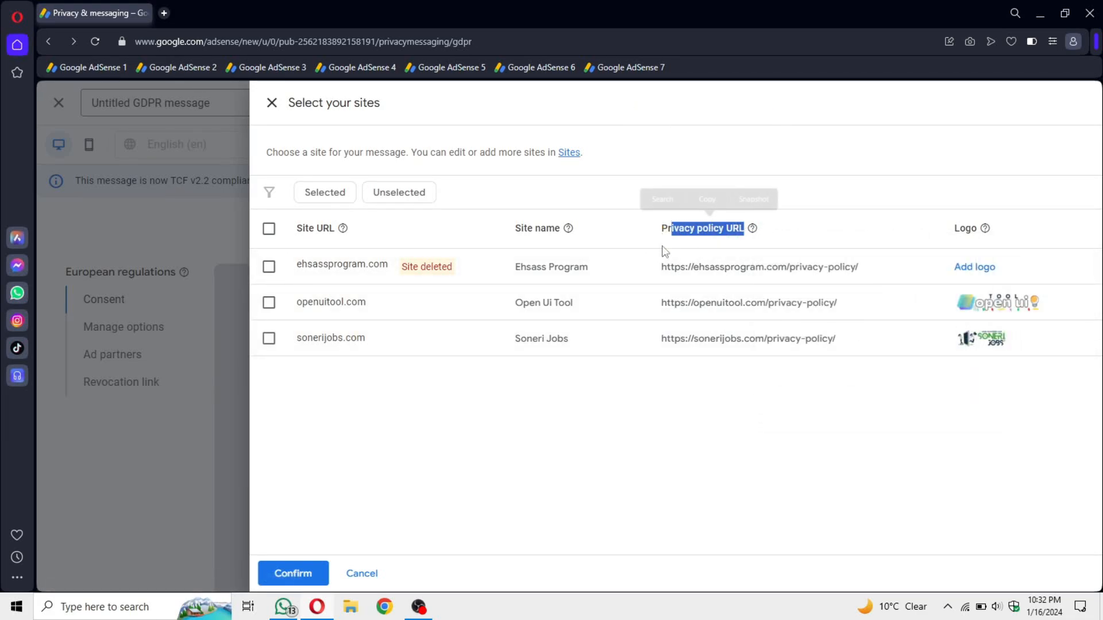
left_click(754, 383)
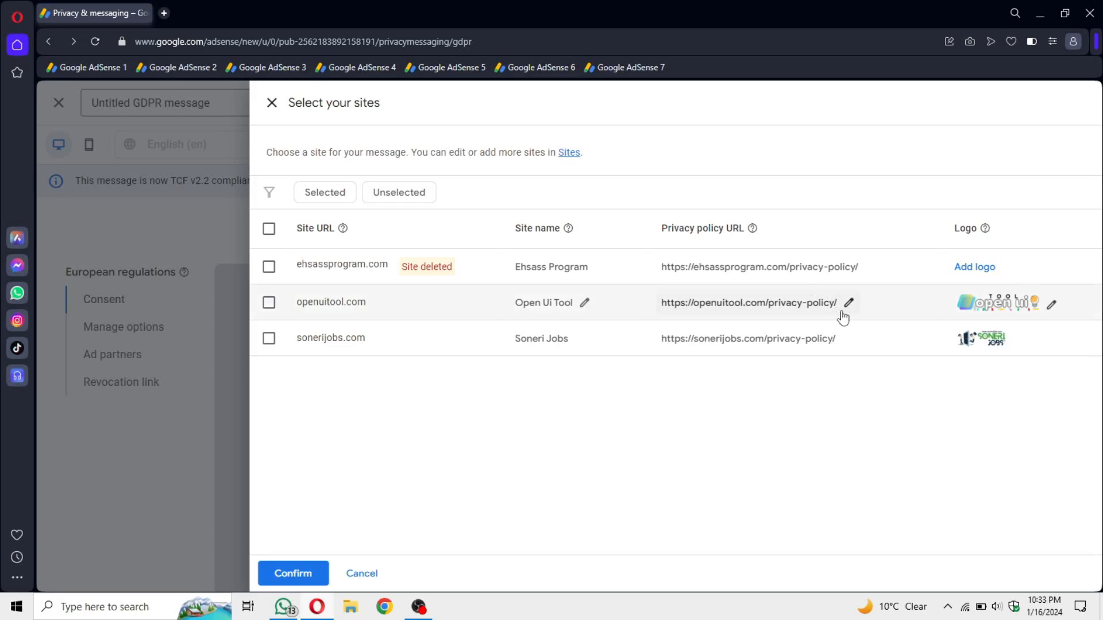
left_click(845, 338)
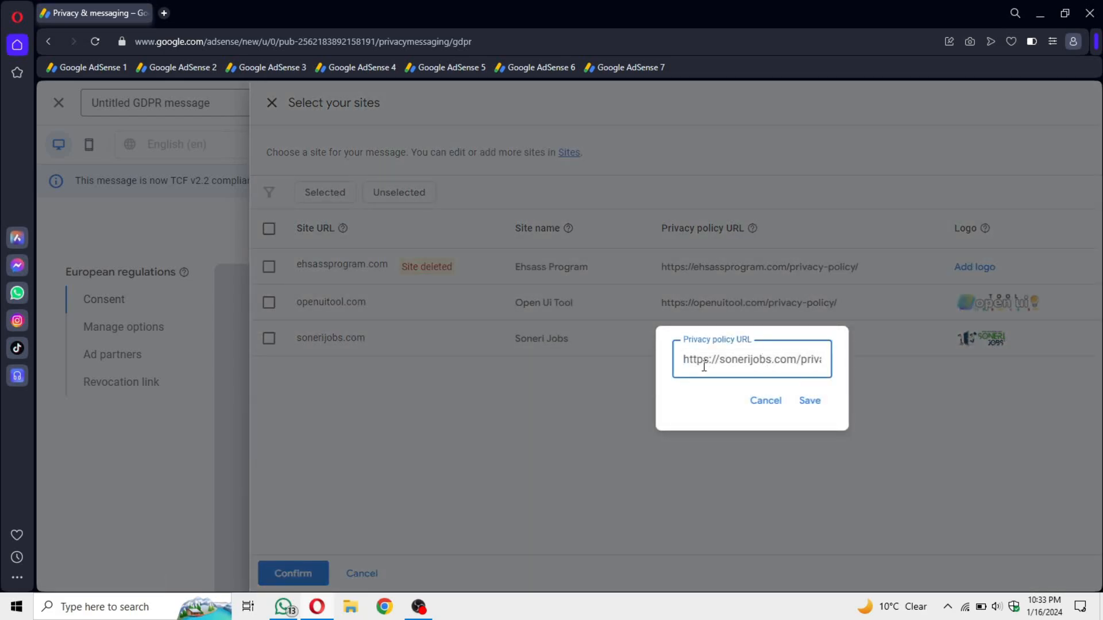
key("ctrl+a")
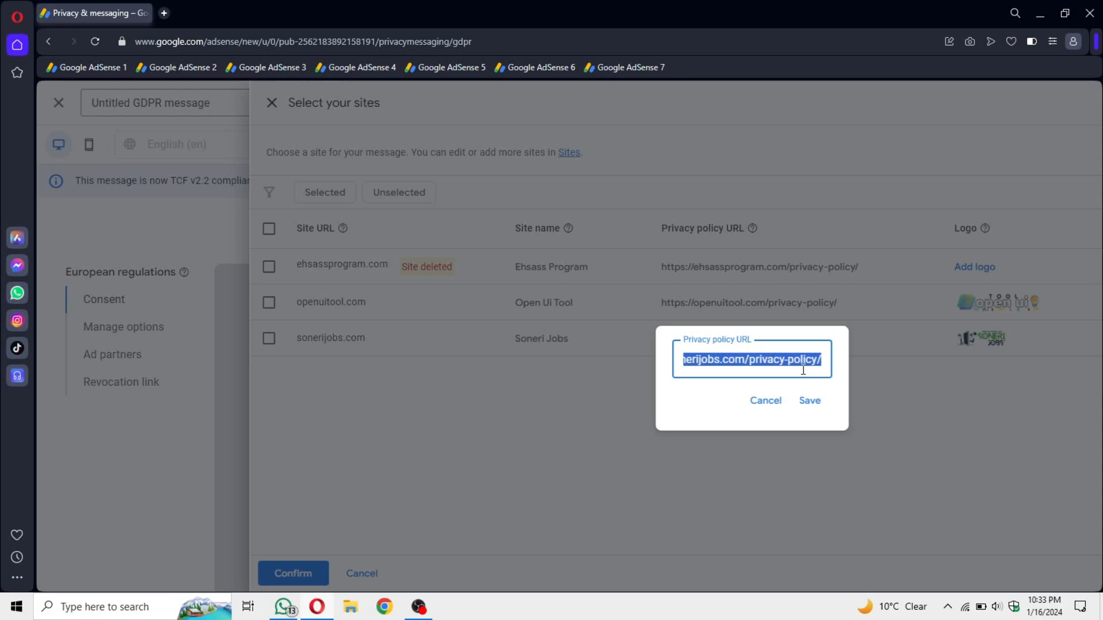
left_click(812, 404)
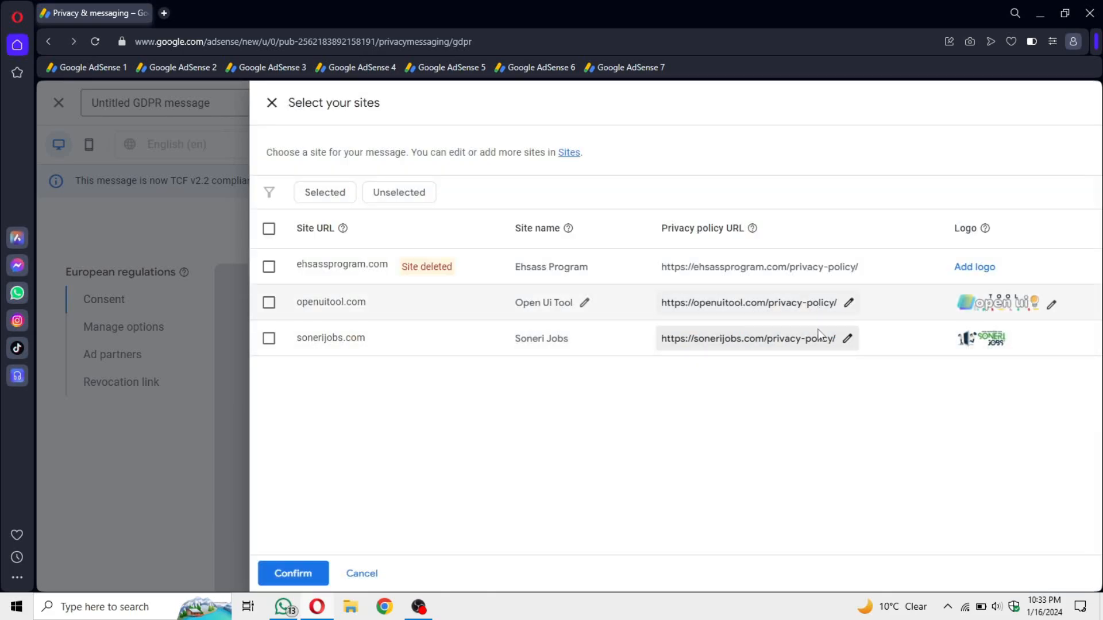
Check the logo column and the logo upload options for sonerijobs.com, closing them without choosing a file.
left_click_drag(948, 228, 979, 228)
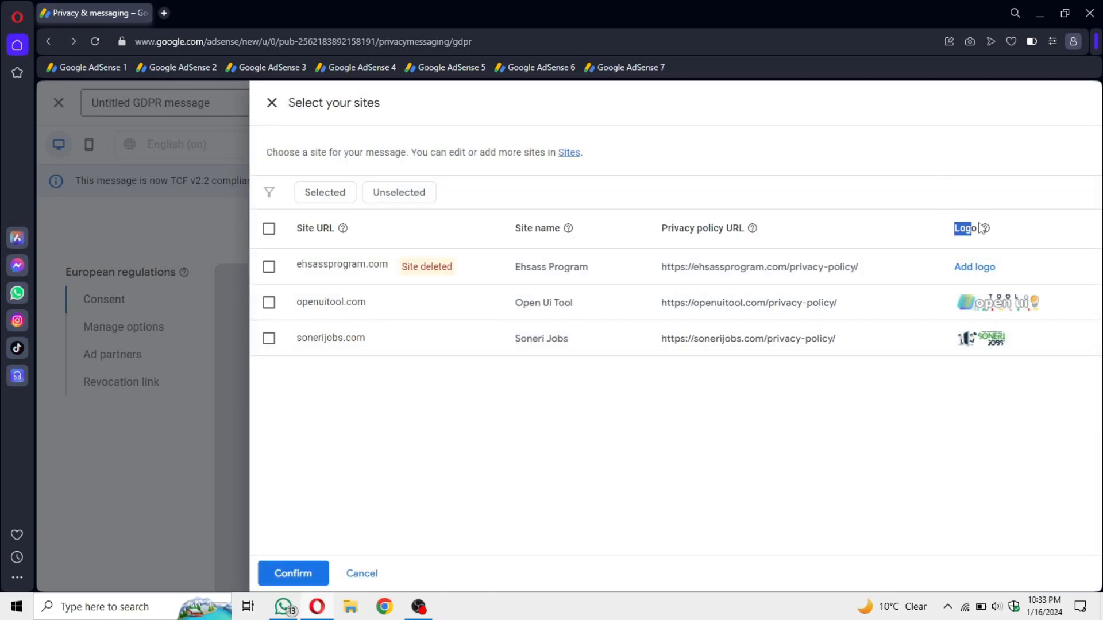
left_click(983, 228)
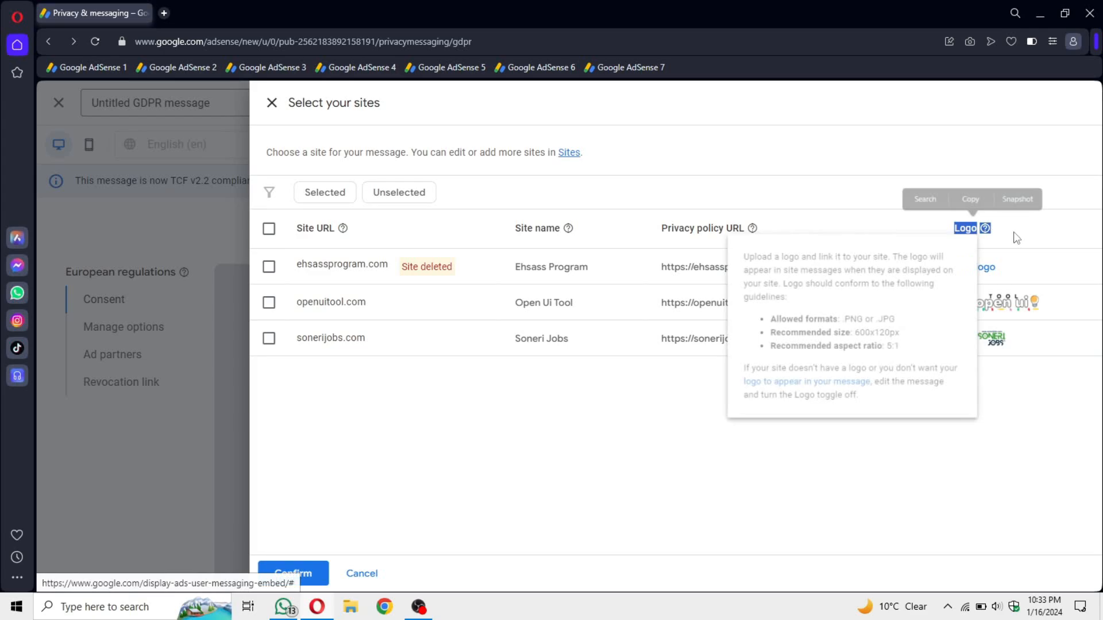
left_click(1018, 341)
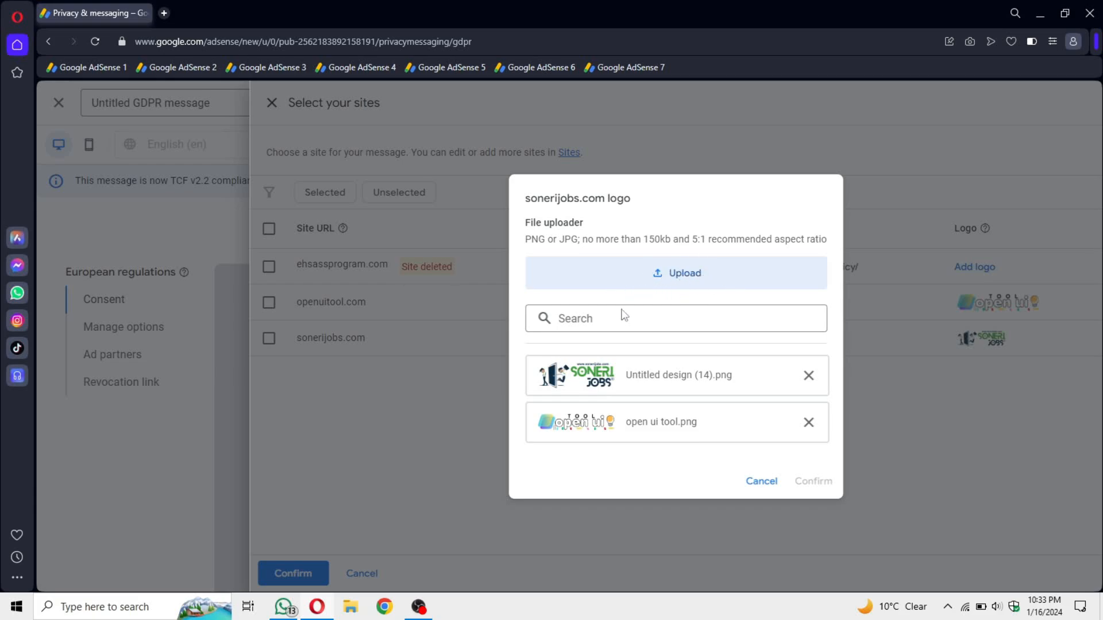
left_click_drag(524, 221, 716, 379)
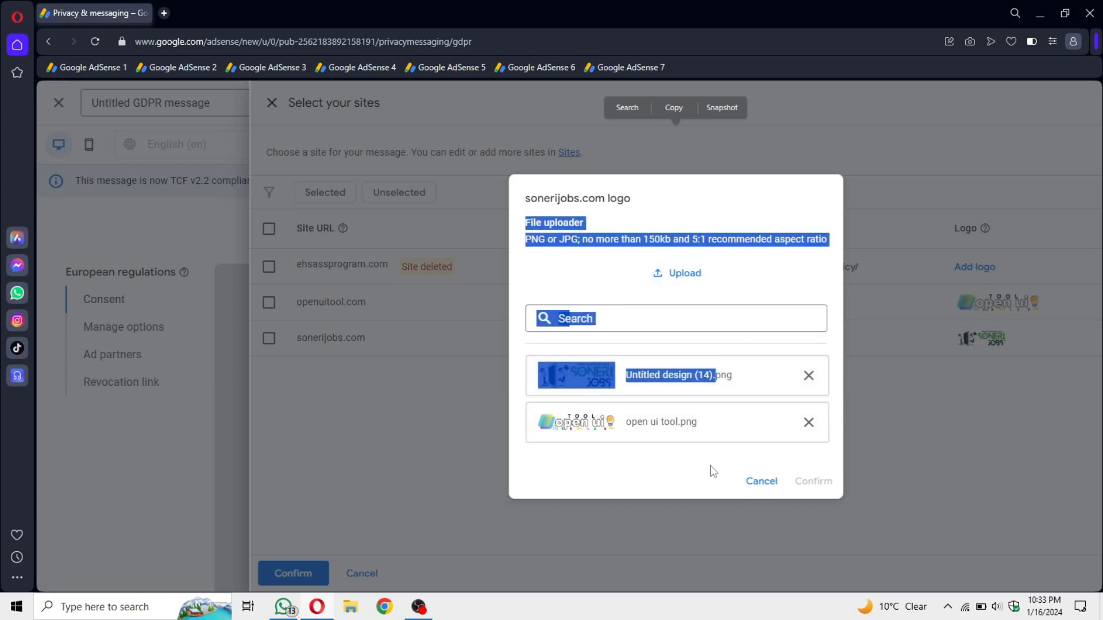
left_click(713, 471)
left_click(761, 481)
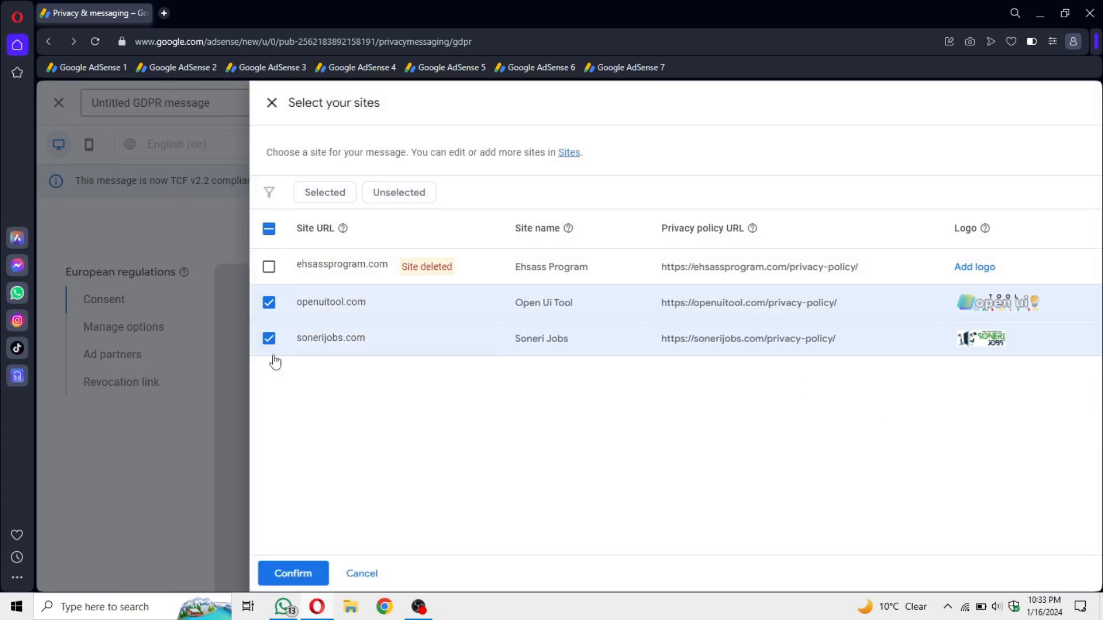
Select openuitool.com and sonerijobs.com as the sites for the GDPR message and confirm the selection.
left_click(297, 573)
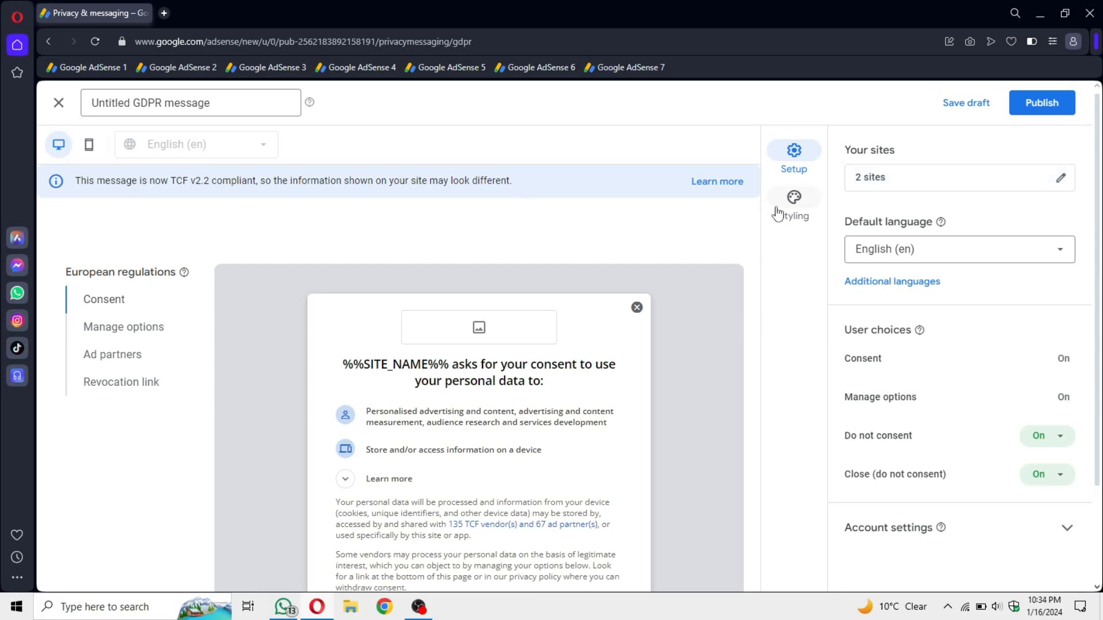
Look through the message's global styling options, including the titles and buttons font and the primary colour, without changing them.
left_click(821, 211)
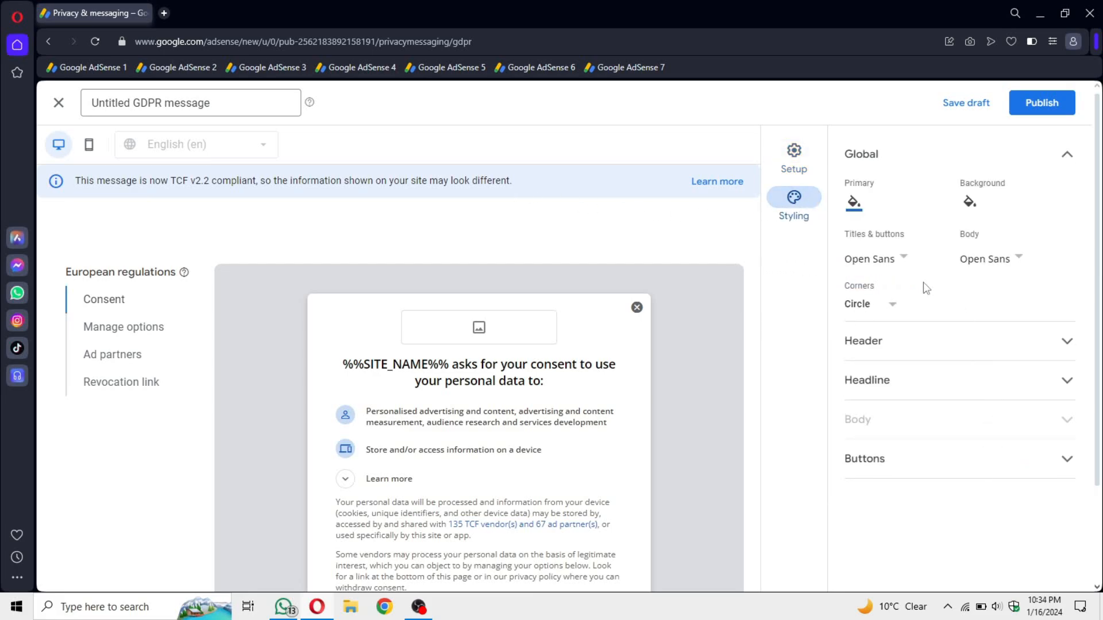
scroll(515, 501, "down", 1)
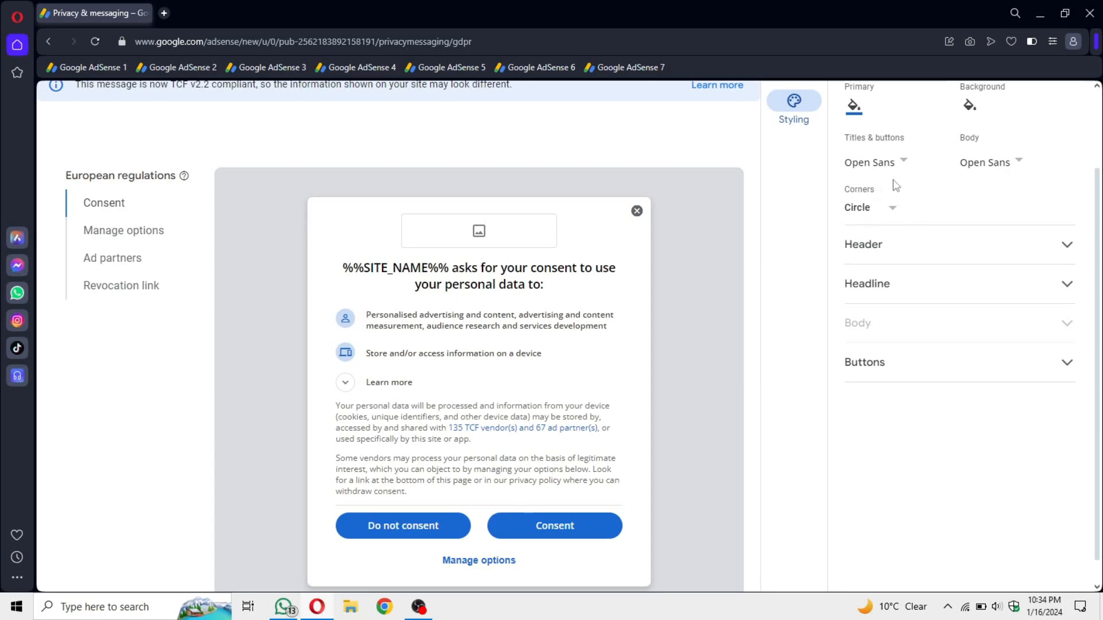
left_click(903, 162)
left_click(875, 167)
left_click(875, 168)
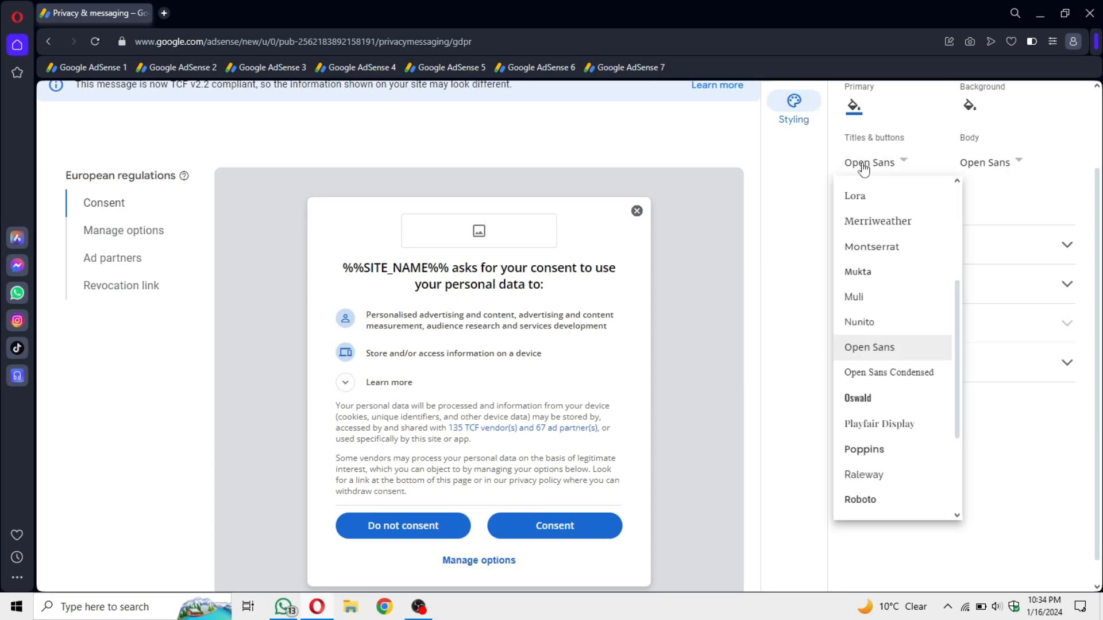
left_click(863, 168)
left_click(853, 110)
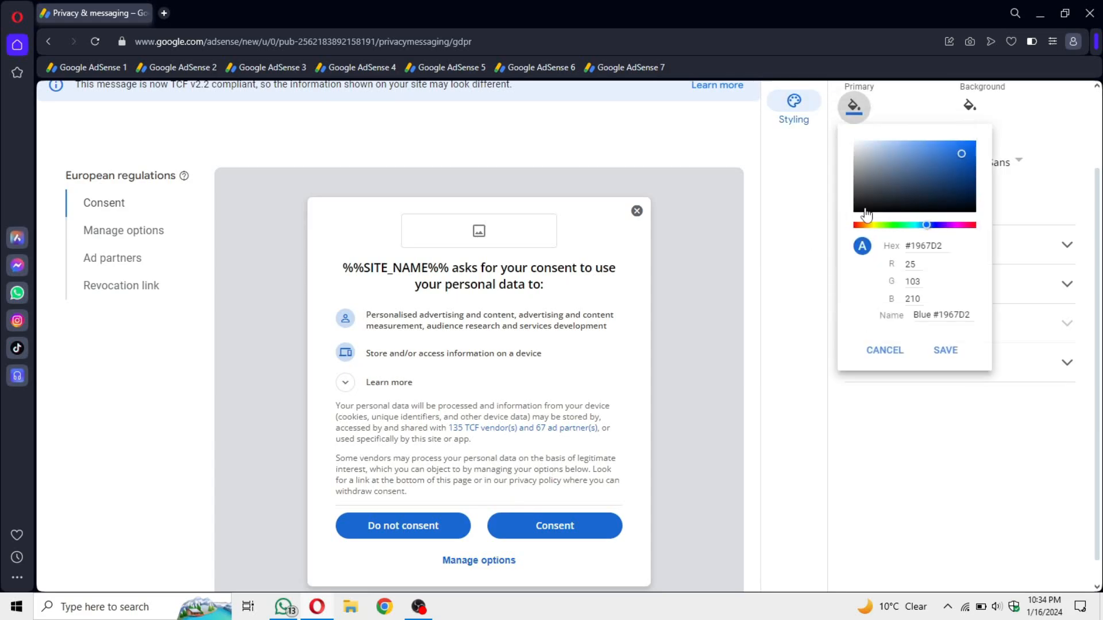
key("Escape")
scroll(852, 326, "up", 2)
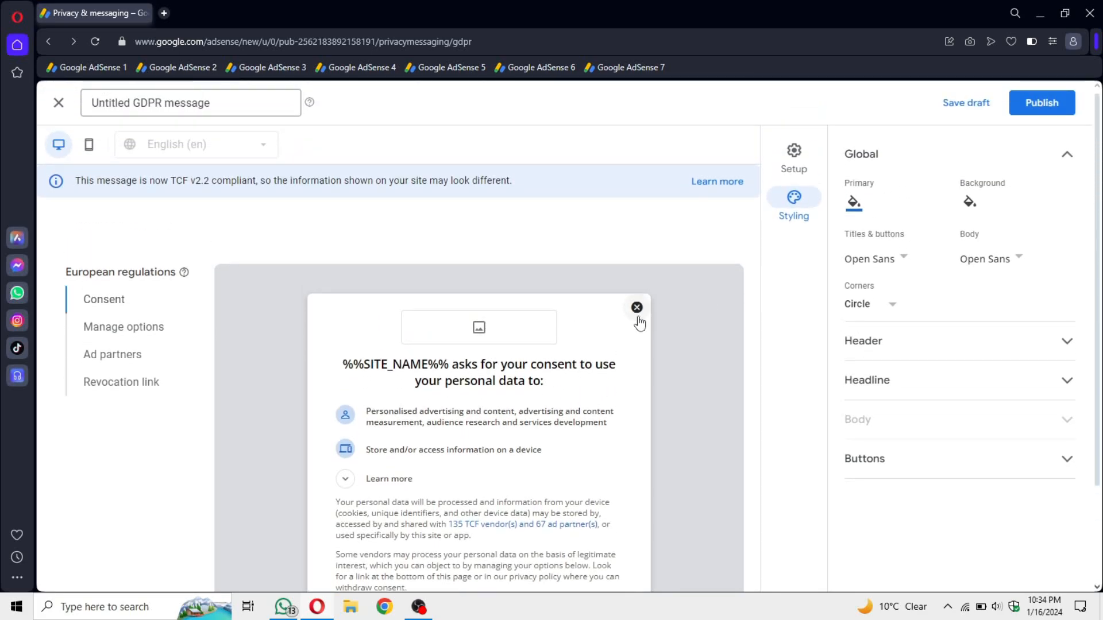
Return to the message's setup options and review the consent preview together with the user choices.
scroll(710, 402, "down", 3)
scroll(710, 401, "up", 3)
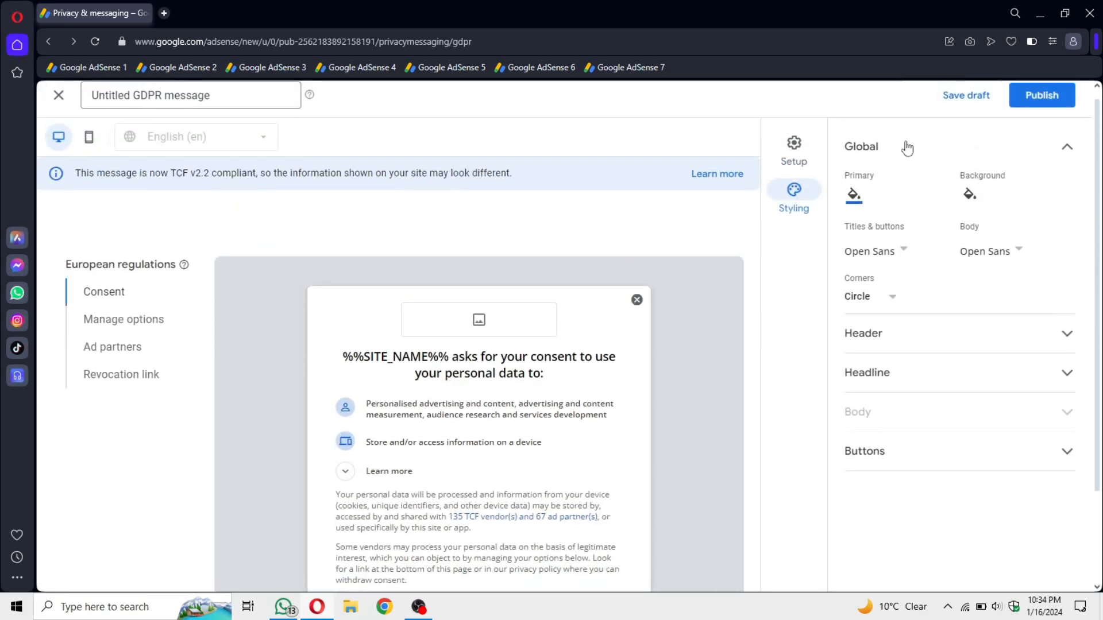
left_click(793, 143)
scroll(523, 420, "down", 1)
scroll(523, 420, "down", 2)
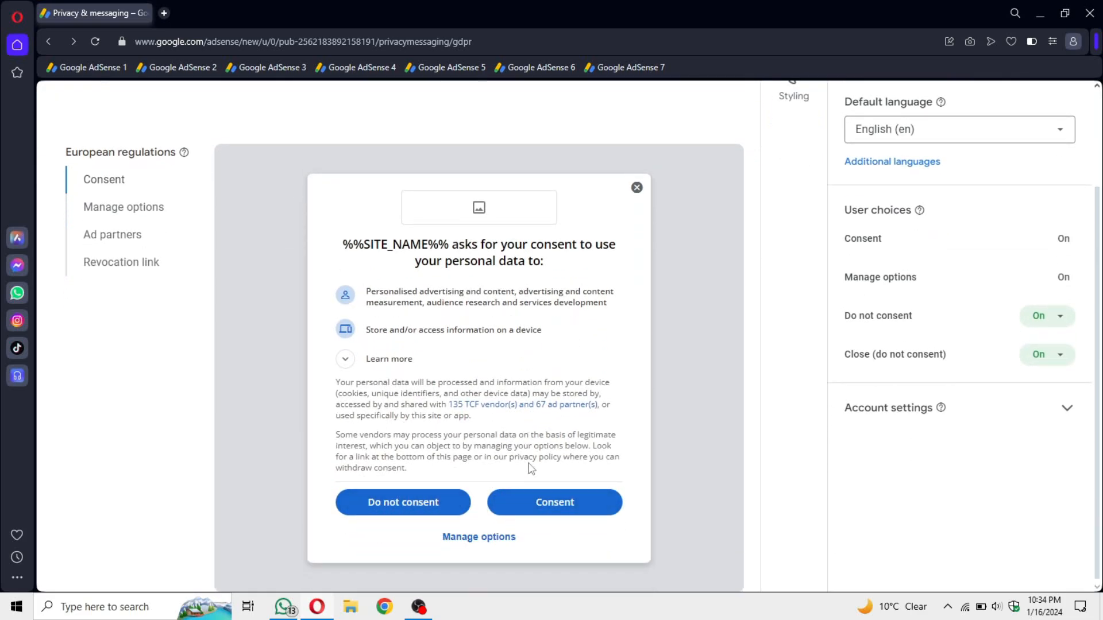
scroll(557, 365, "up", 1)
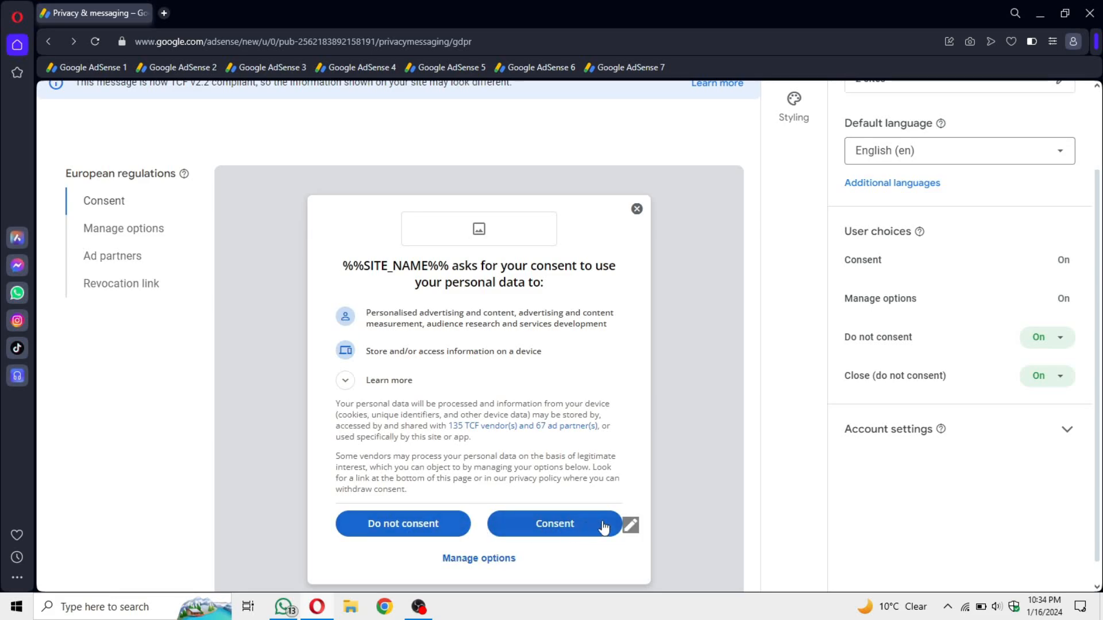
Try relabelling the Consent button in the message preview as "Allow", and restore its text to "Consent".
left_click(630, 525)
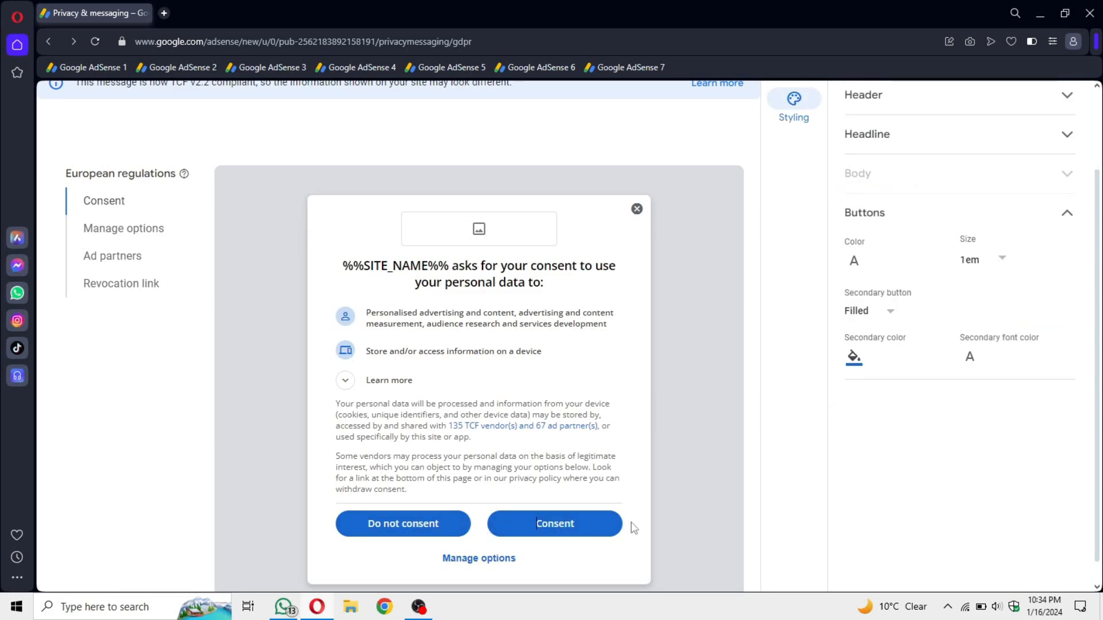
left_click(574, 524)
key("BackSpace")
key("BackSpace")
key("BackSpace")
key("BackSpace")
key("BackSpace")
key("BackSpace")
key("BackSpace")
type("Allow")
key("ctrl+a")
key("BackSpace")
type("Consent")
Start publishing the GDPR message, accept the deployment notice, and decline replacing the already published message.
scroll(889, 321, "up", 2)
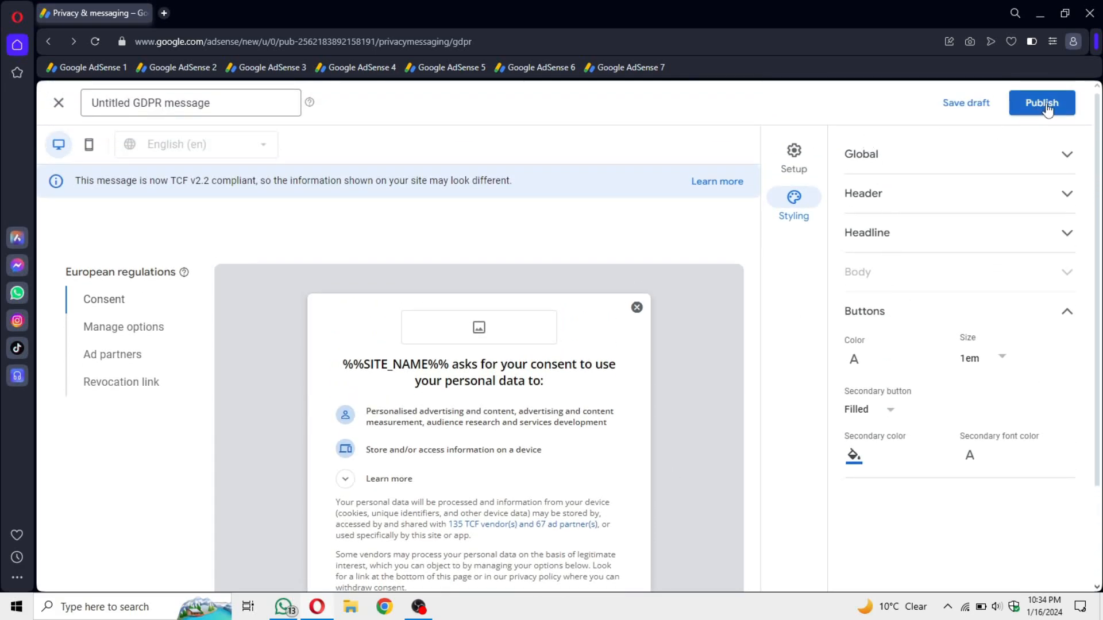
left_click(1026, 109)
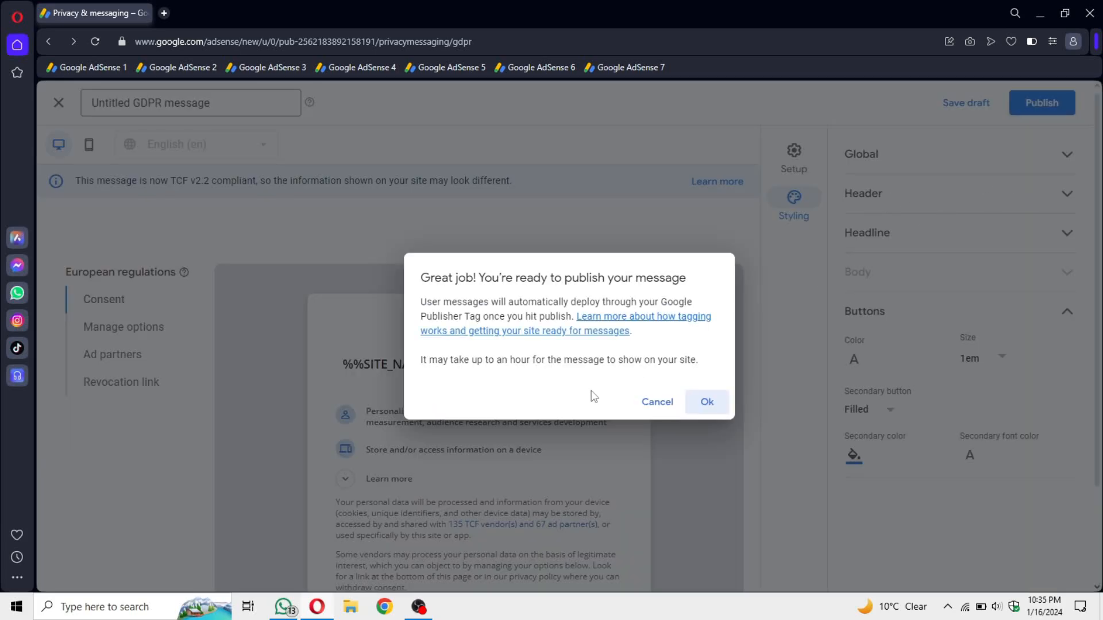
left_click(708, 405)
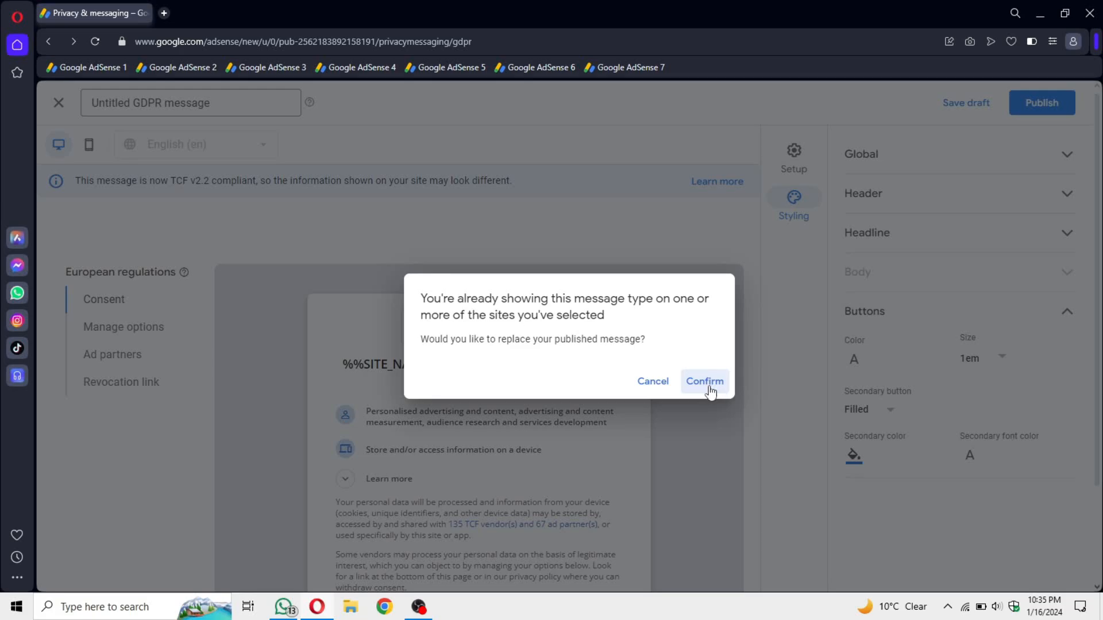
left_click(665, 386)
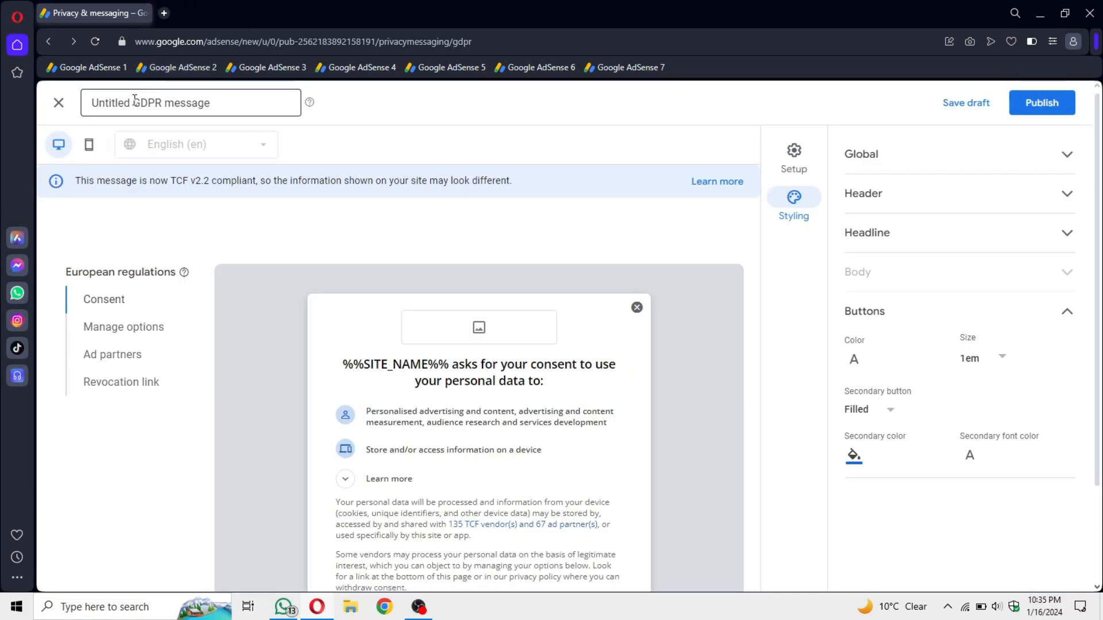
Rename the message as "GDPR message".
left_click_drag(133, 105, 70, 103)
key("BackSpace")
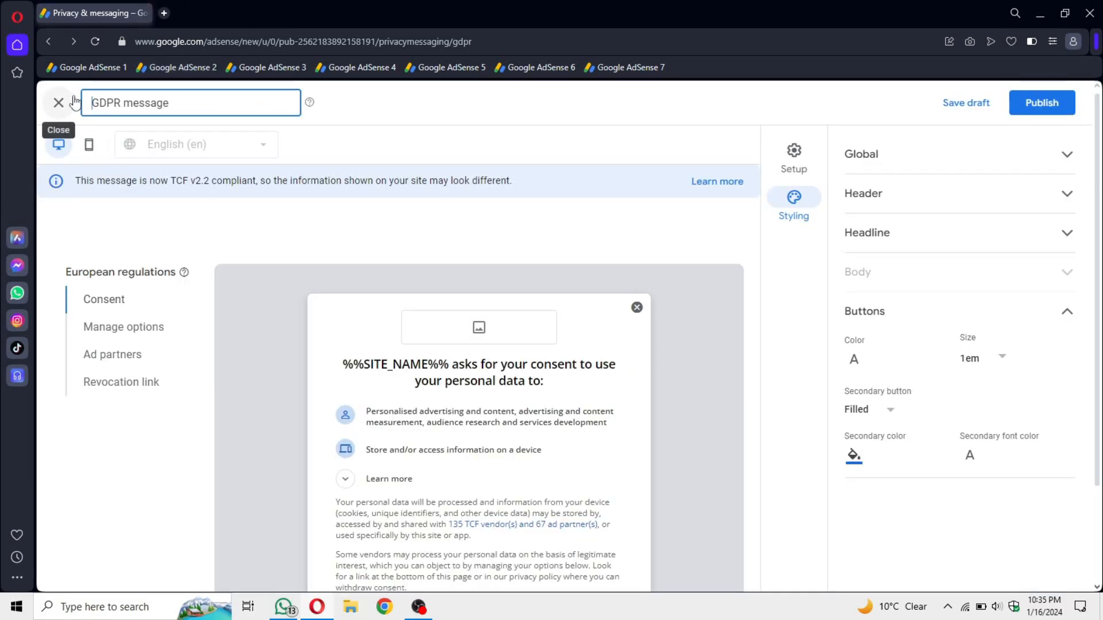
left_click(514, 114)
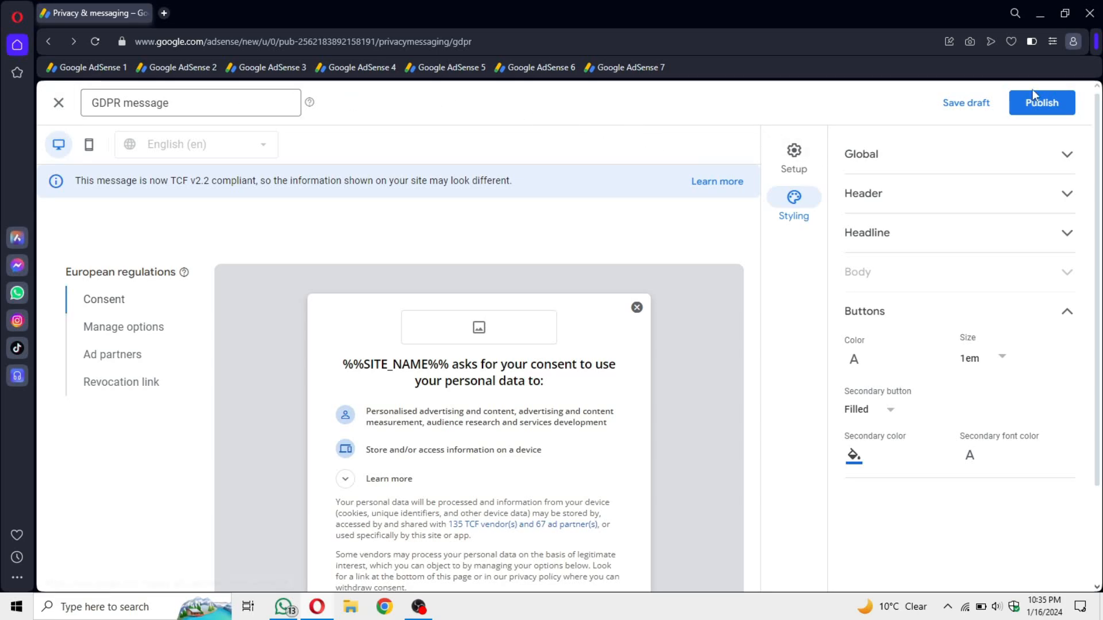
Start publishing the renamed message, cancel at the deployment notice, and close the message editor without saving.
left_click(1046, 105)
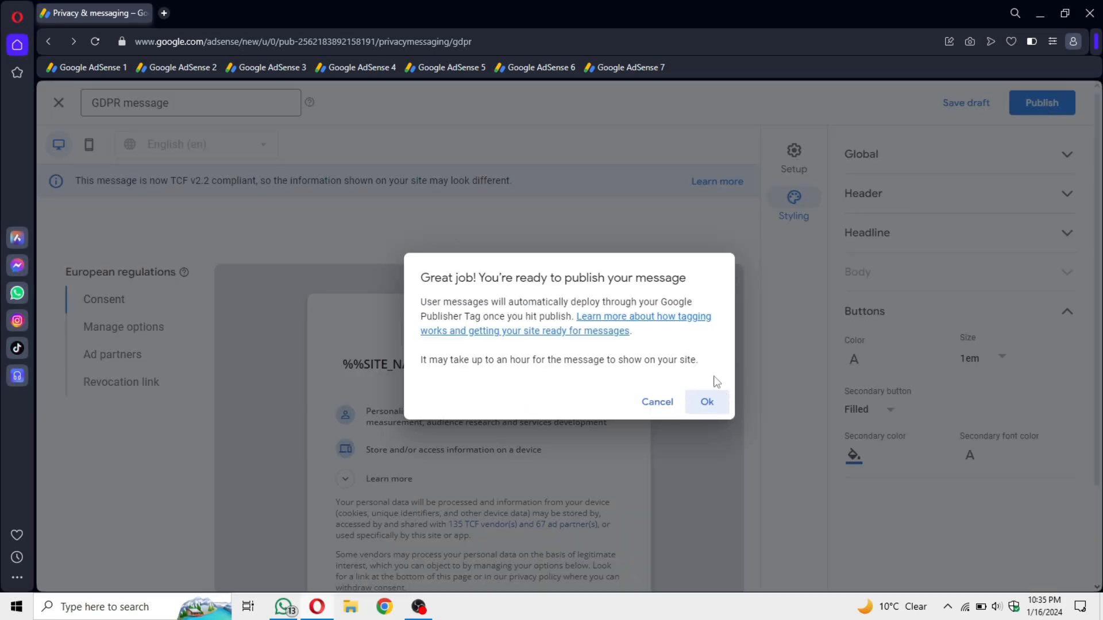
left_click(656, 403)
left_click(58, 103)
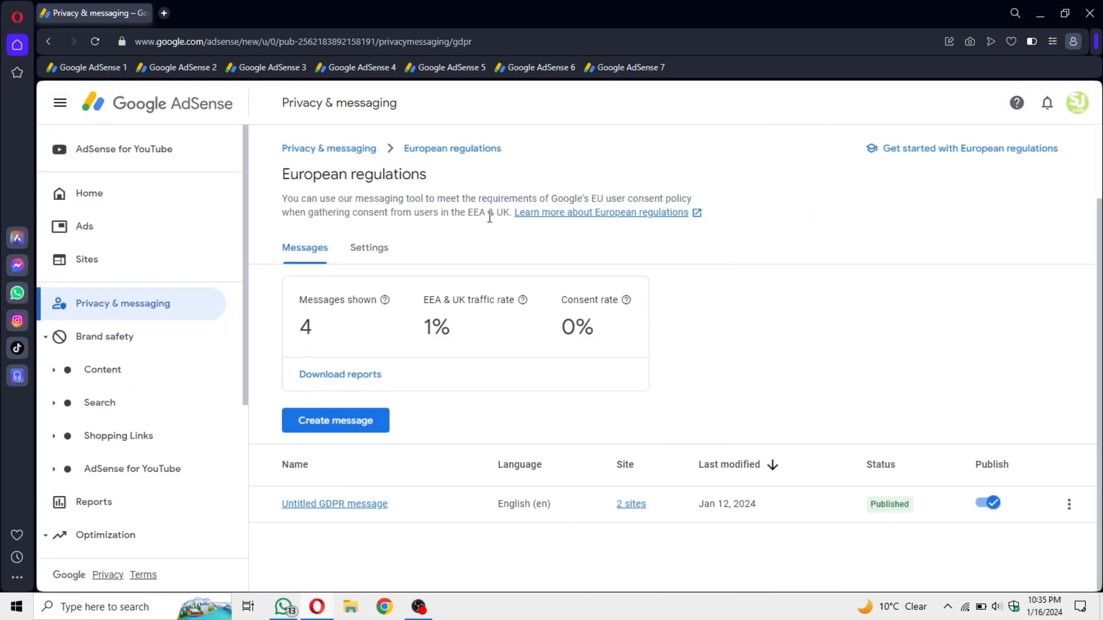
Review the published entry in the European regulations message list and return to the Privacy & messaging overview.
left_click_drag(278, 507, 933, 536)
left_click(933, 537)
left_click(299, 150)
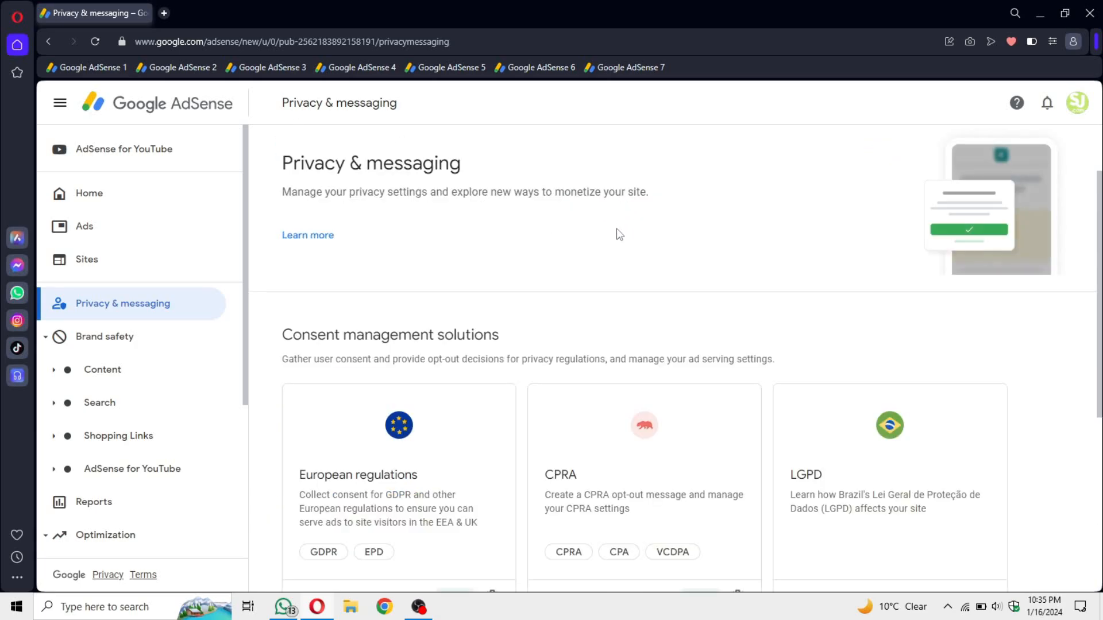
Open the CPRA message management from the consent management solutions and create a new CPRA message.
scroll(555, 389, "down", 3)
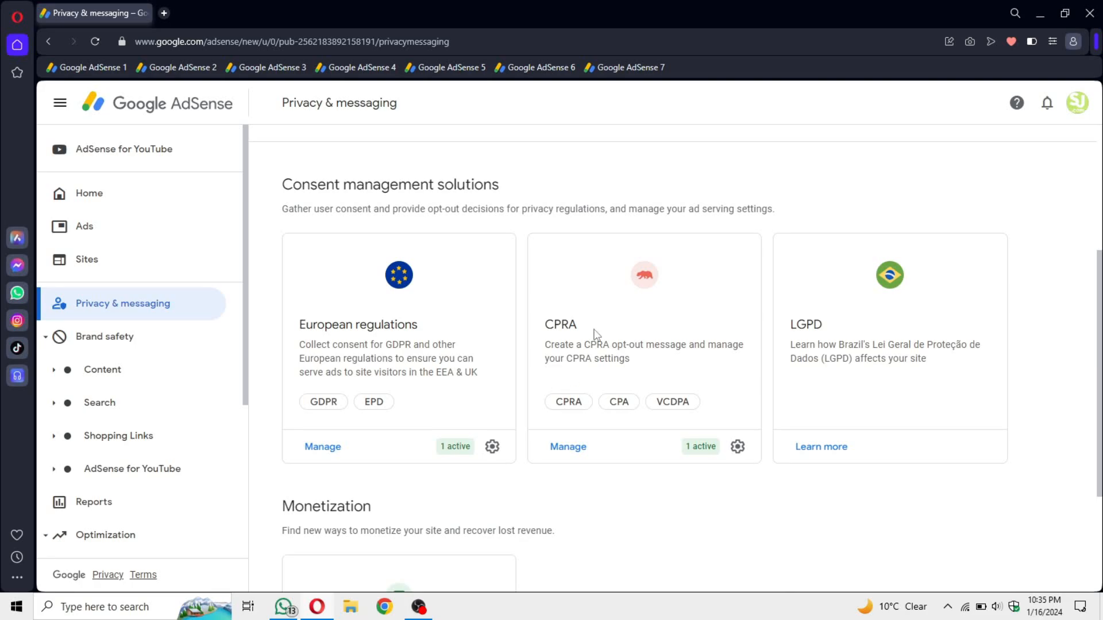
left_click_drag(598, 336, 540, 334)
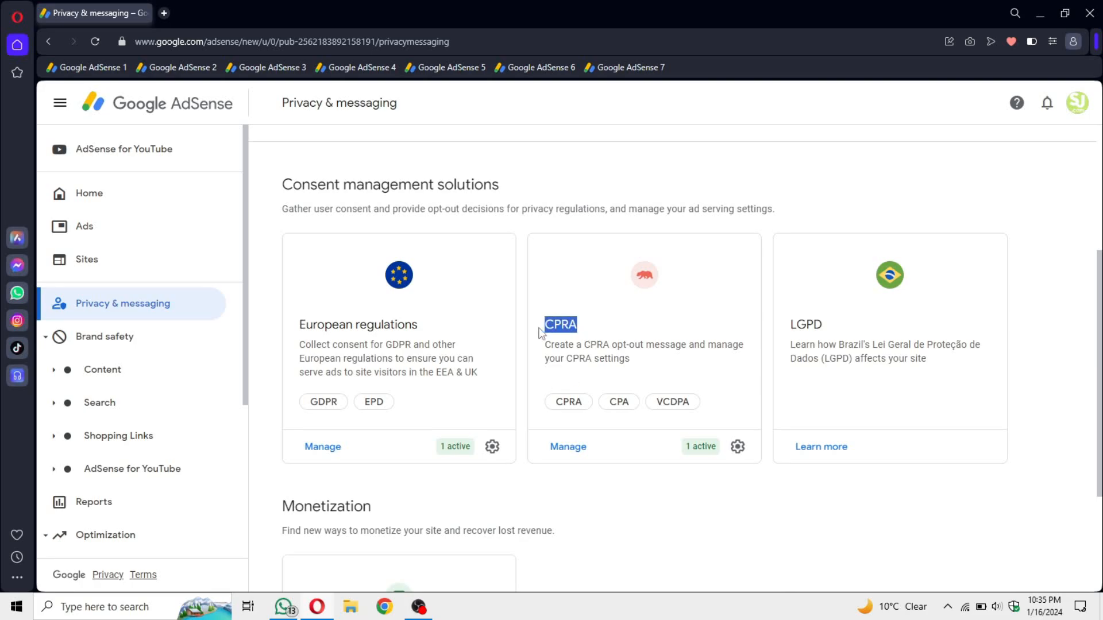
left_click(567, 451)
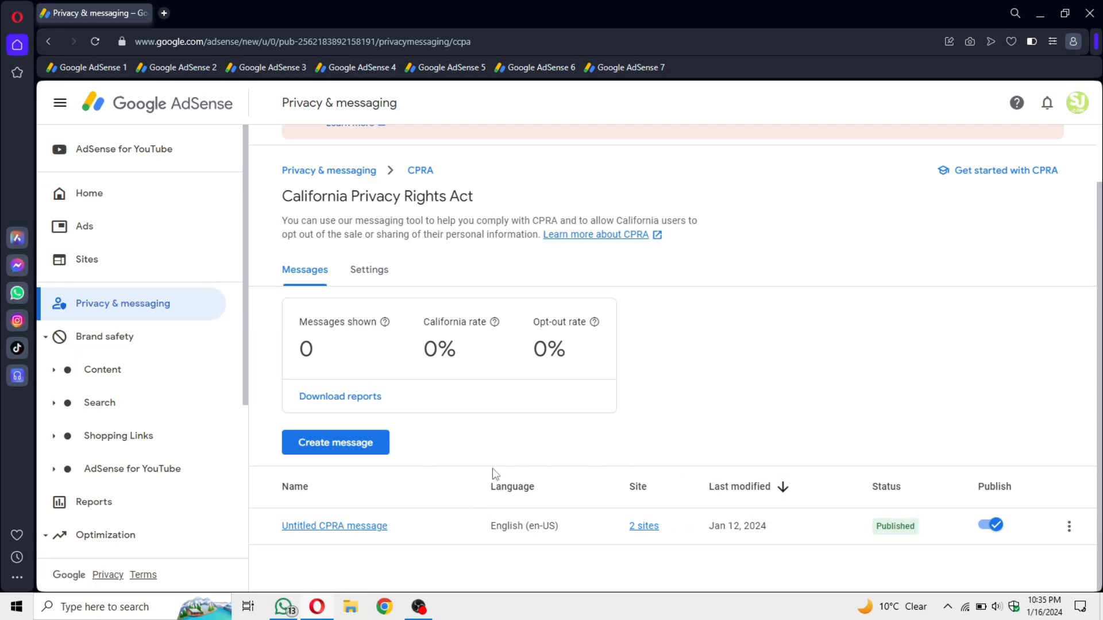
left_click(371, 447)
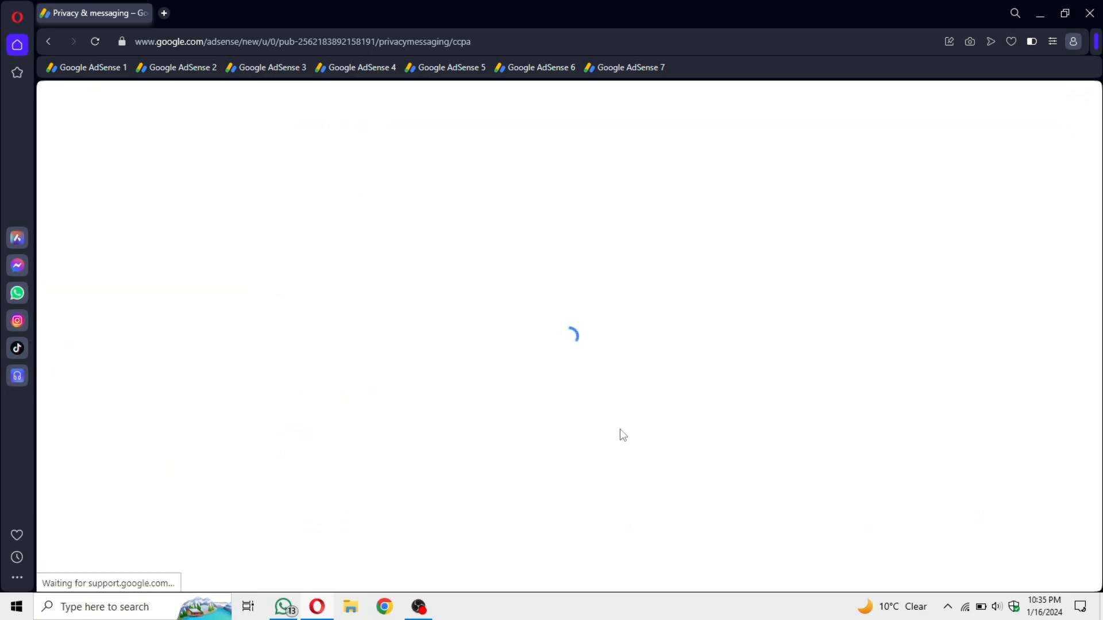
scroll(560, 413, "down", 2)
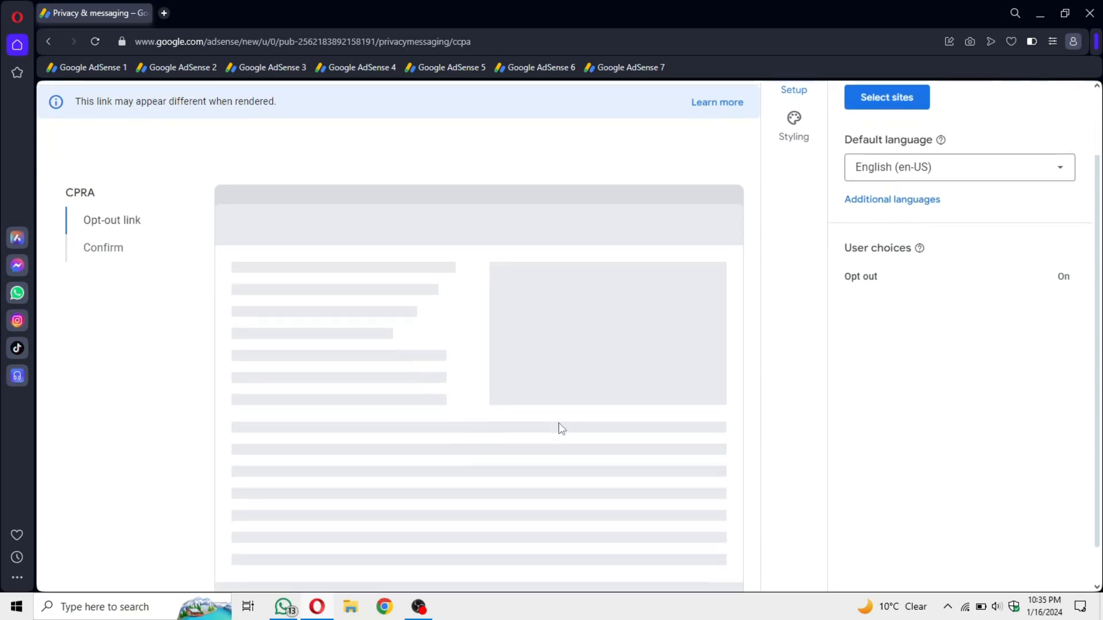
Select openuitool.com and sonerijobs.com as the sites for the new CPRA message and confirm the selection.
left_click(468, 584)
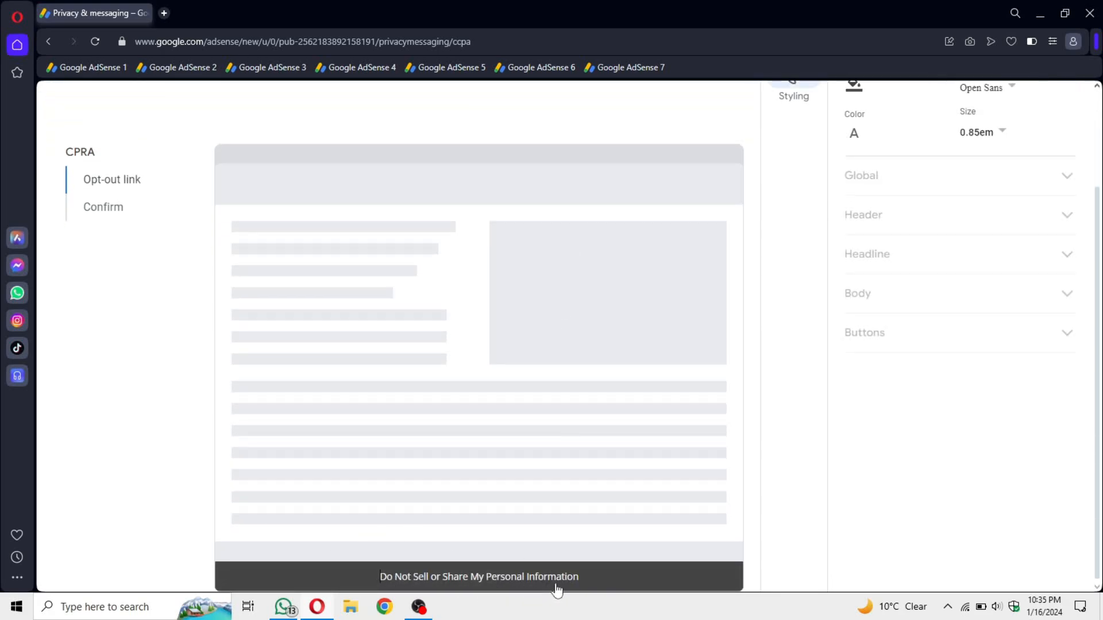
scroll(640, 431, "up", 2)
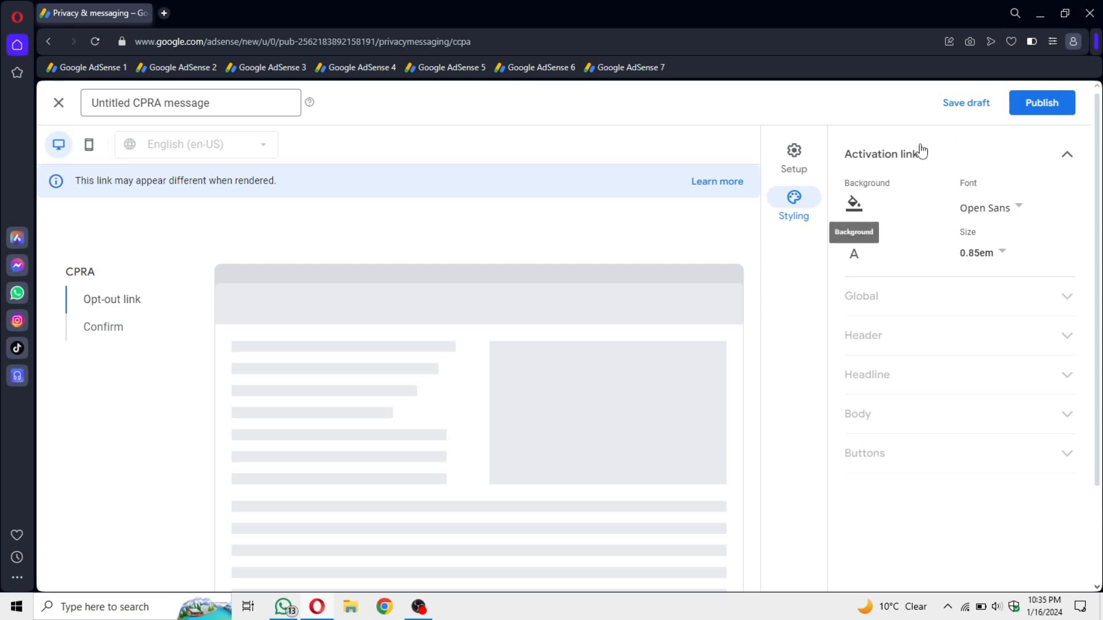
left_click(792, 155)
left_click(905, 179)
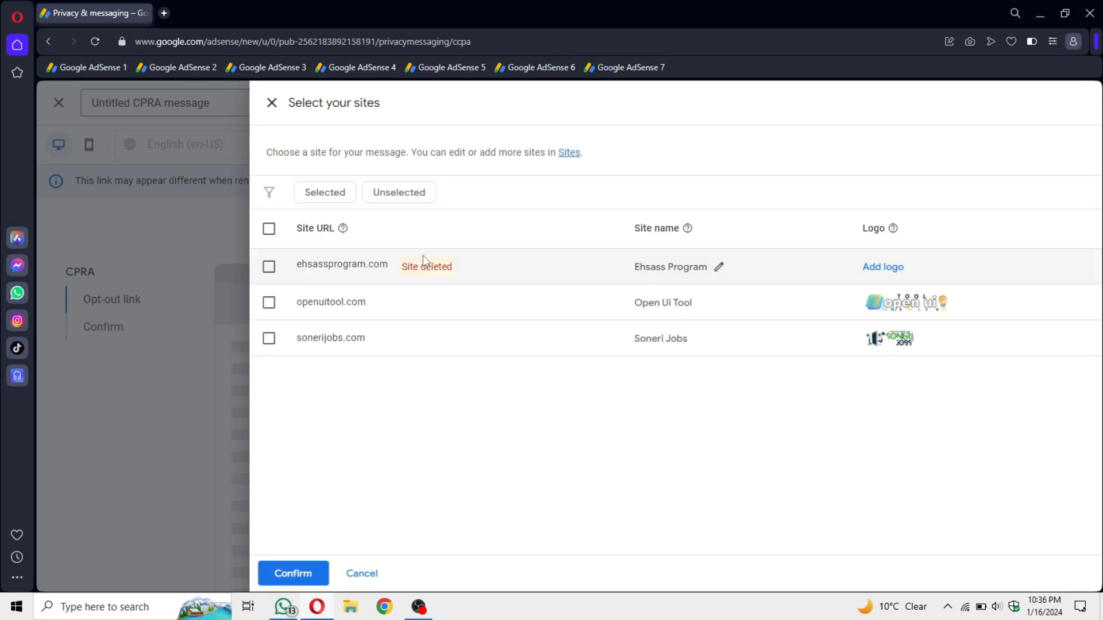
left_click(268, 302)
left_click(269, 338)
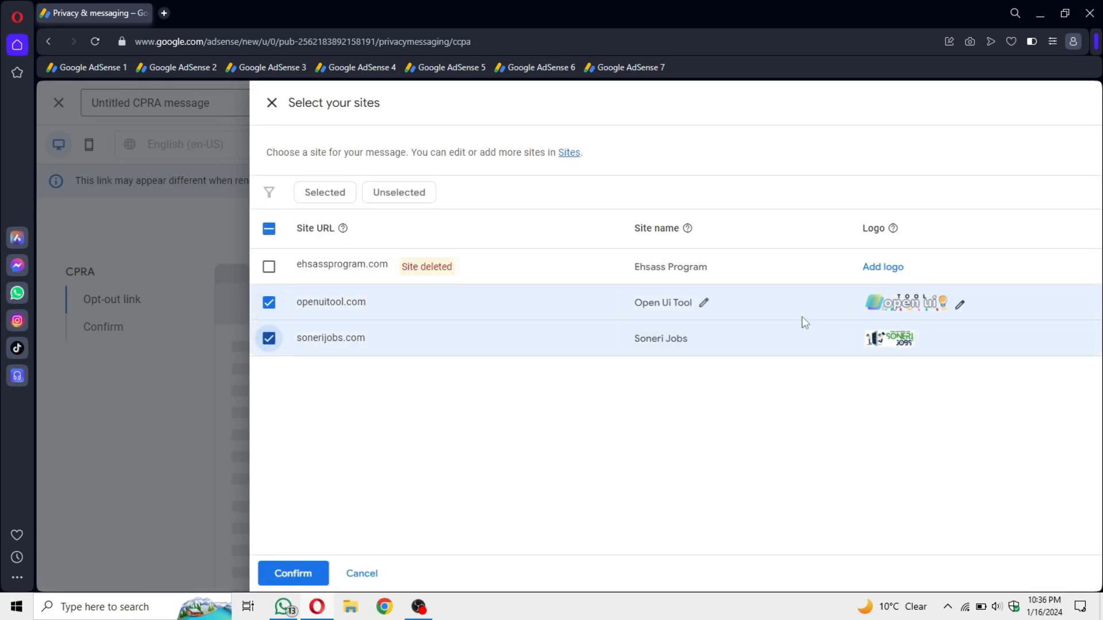
left_click_drag(632, 228, 695, 230)
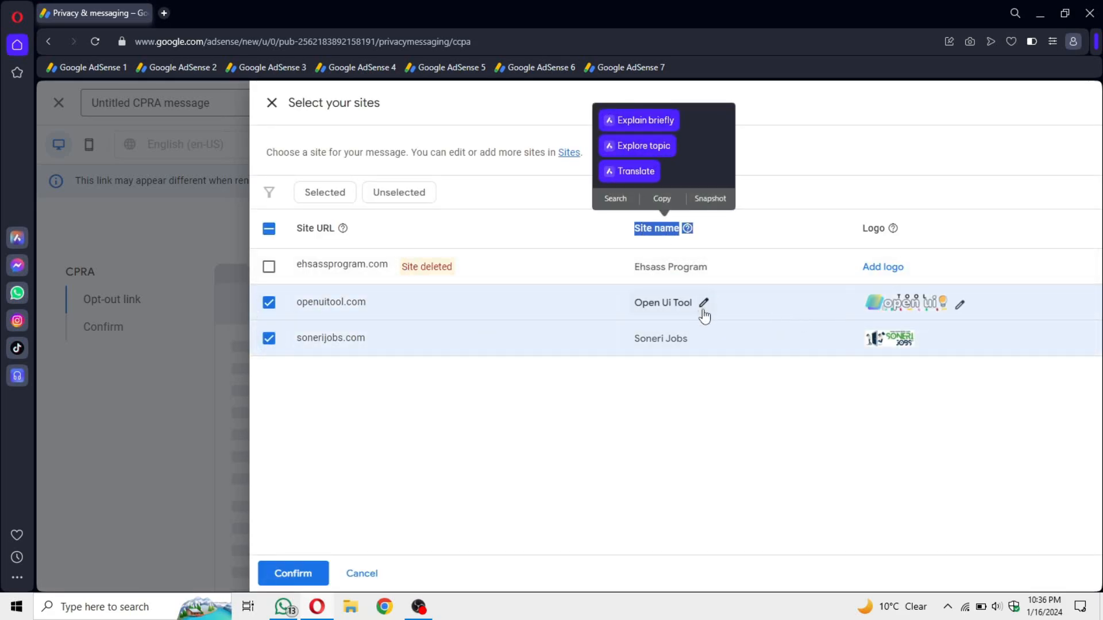
left_click(701, 376)
double_click(873, 228)
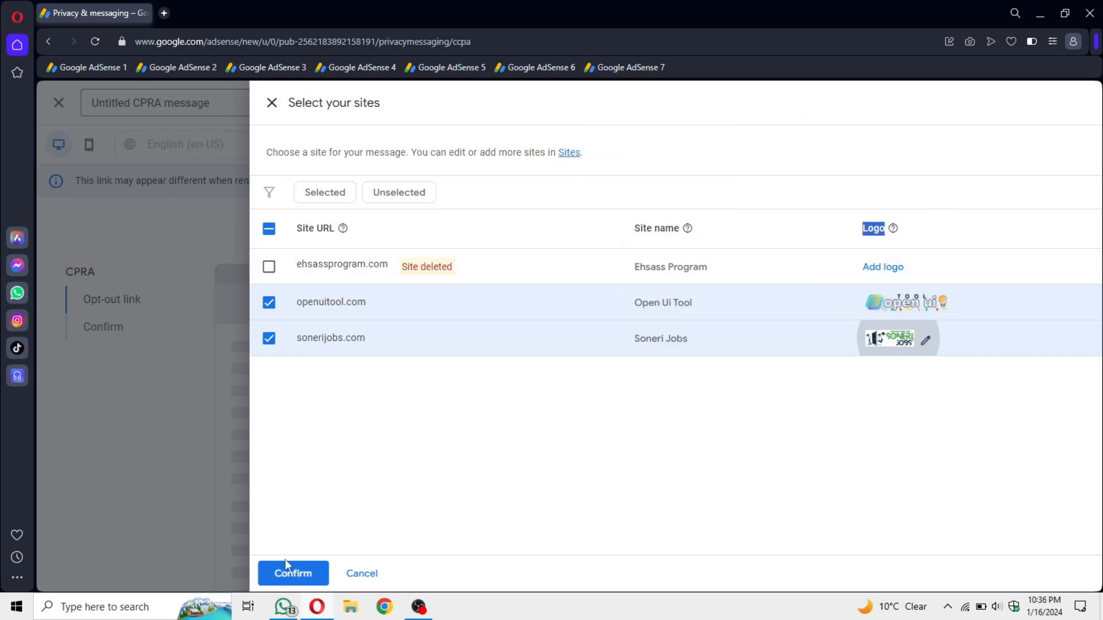
left_click(284, 574)
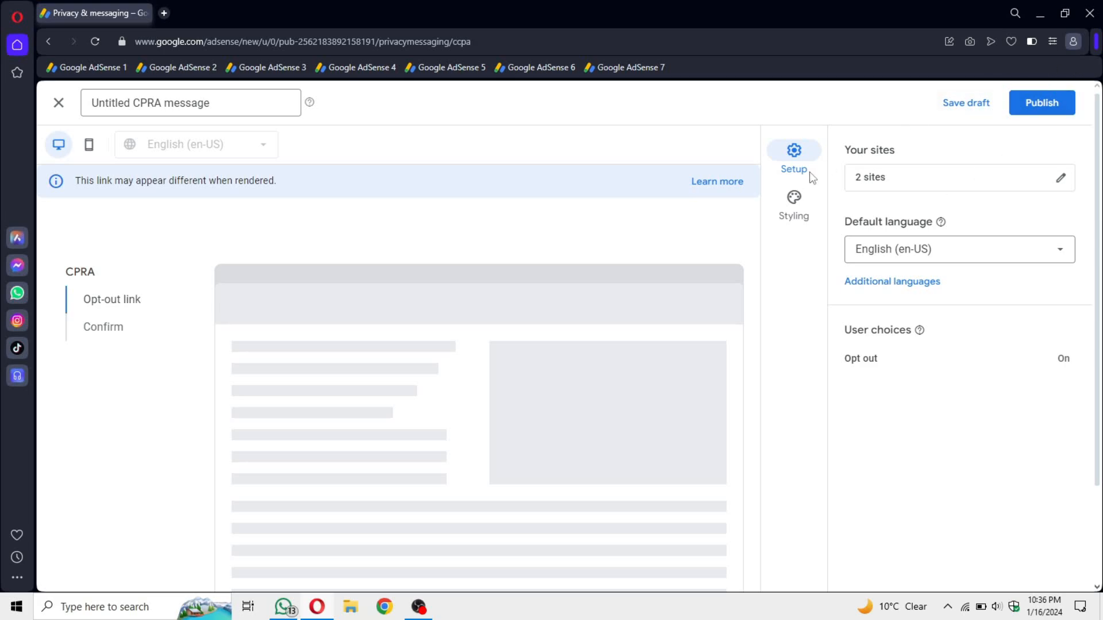
Set the background of the opt-out activation link to red #ff0000 and save the color.
left_click(797, 206)
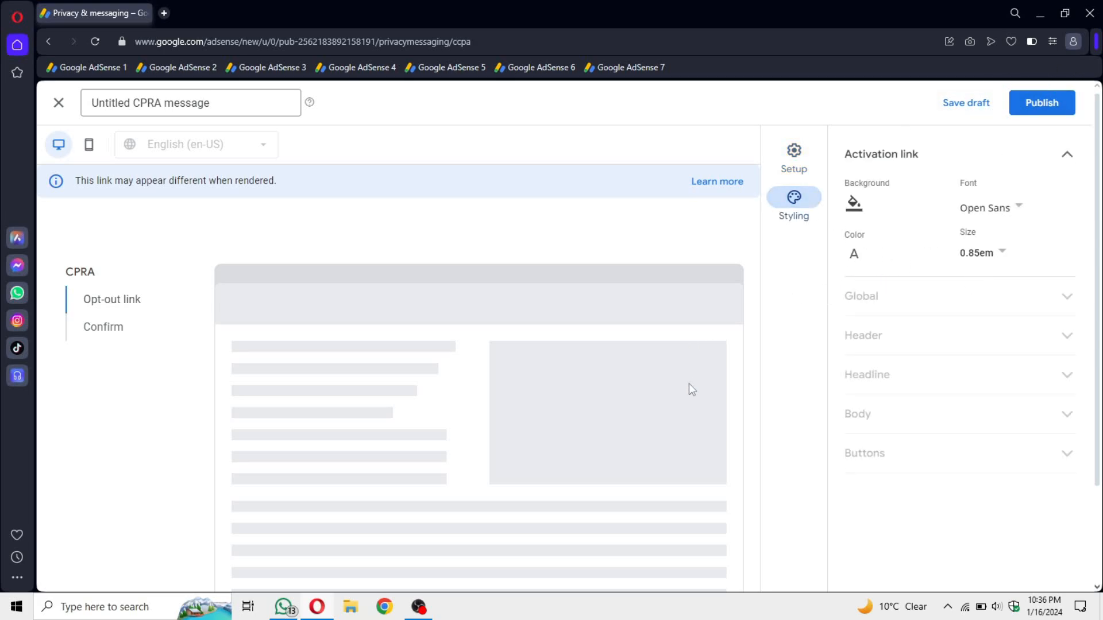
scroll(616, 470, "down", 2)
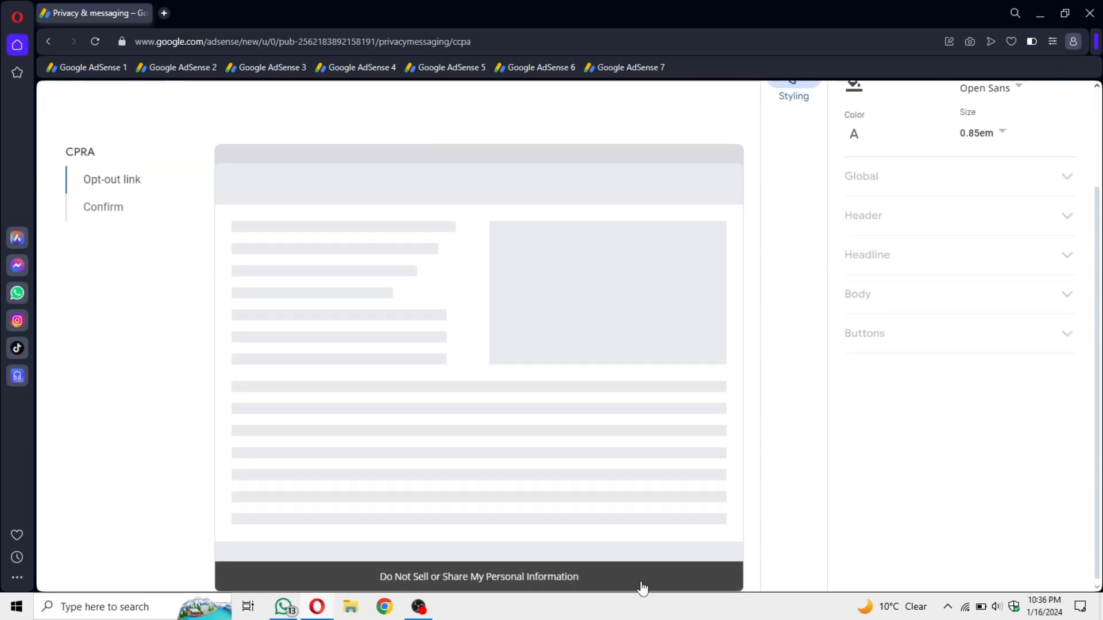
left_click(854, 86)
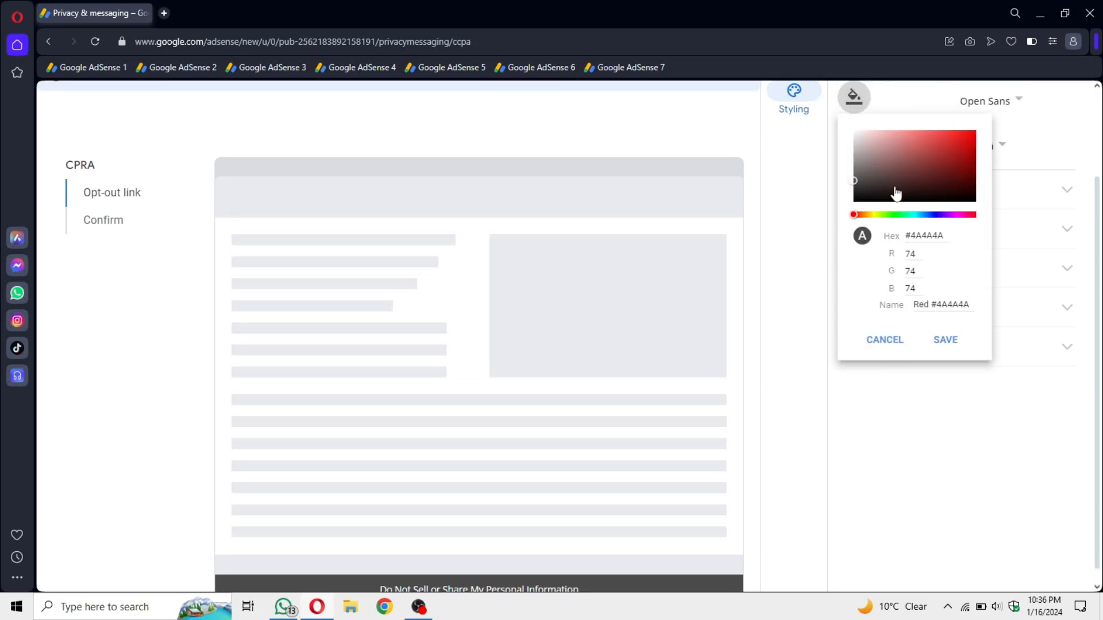
left_click(950, 164)
left_click_drag(962, 155, 986, 111)
left_click(854, 99)
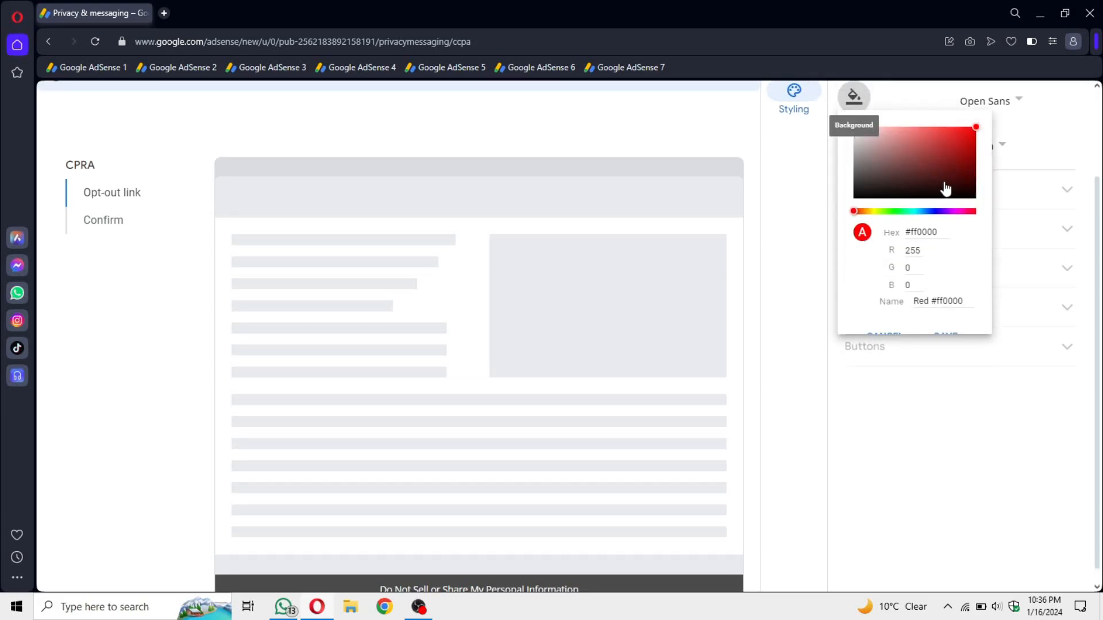
left_click(967, 145)
left_click_drag(969, 151, 977, 130)
left_click(946, 339)
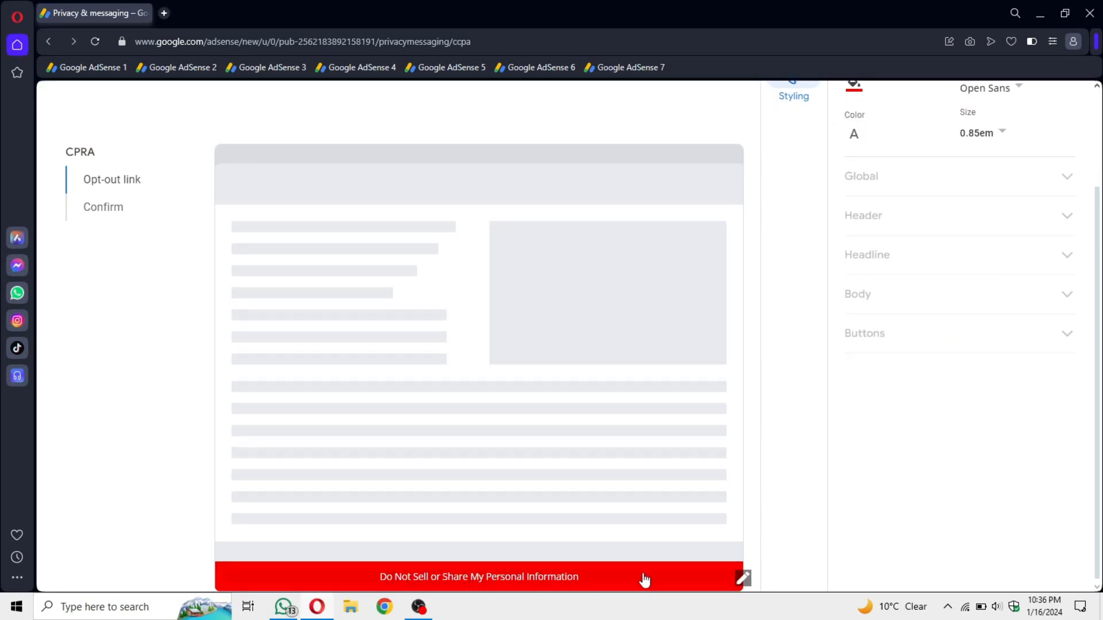
Start publishing the CPRA message, cancel at the deployment notice, and rename the message as "CPRA message".
scroll(744, 506, "up", 2)
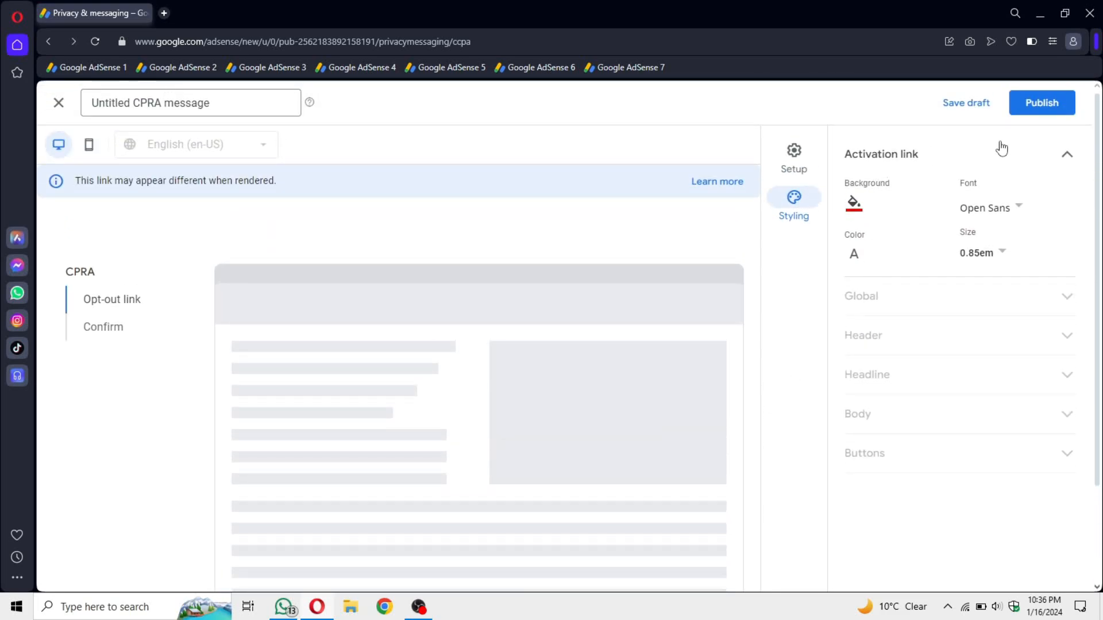
left_click(1049, 106)
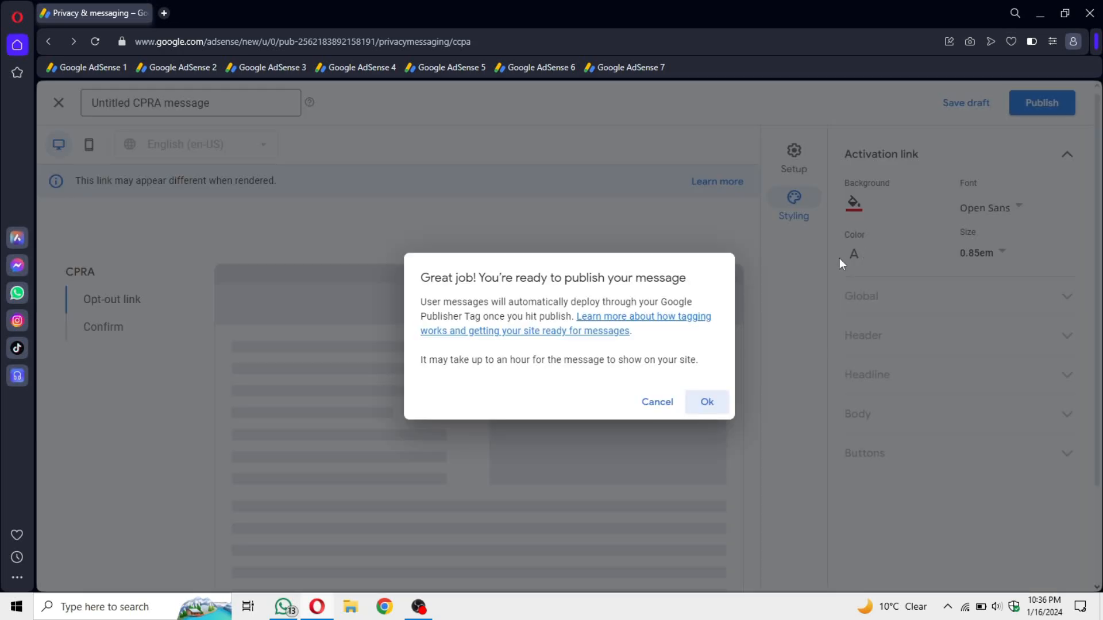
left_click(657, 403)
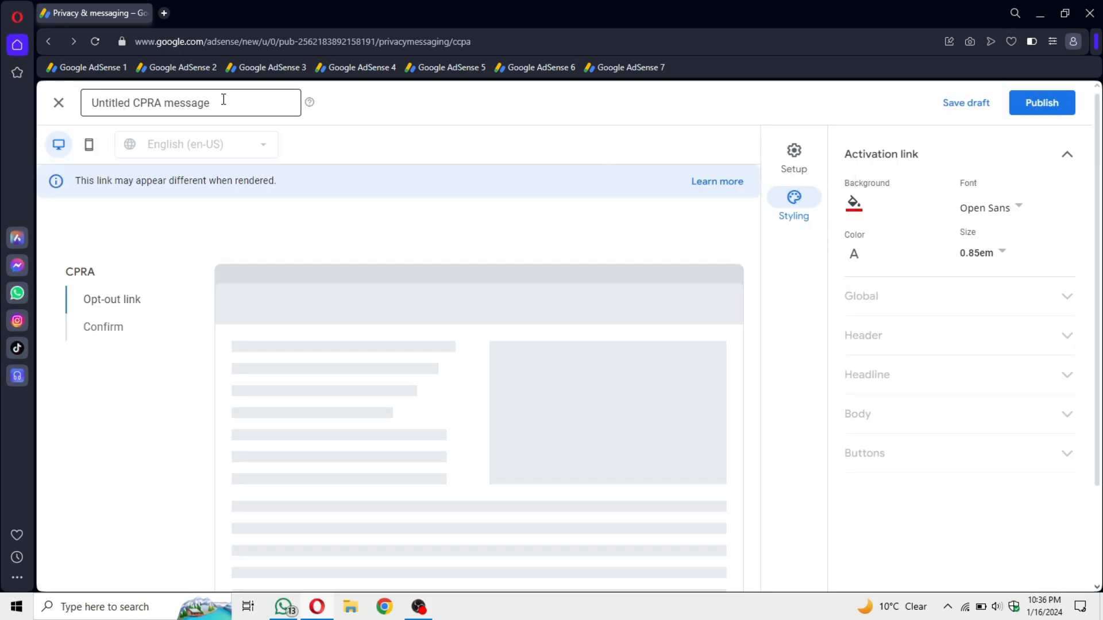
left_click_drag(131, 103, 81, 100)
left_click(378, 86)
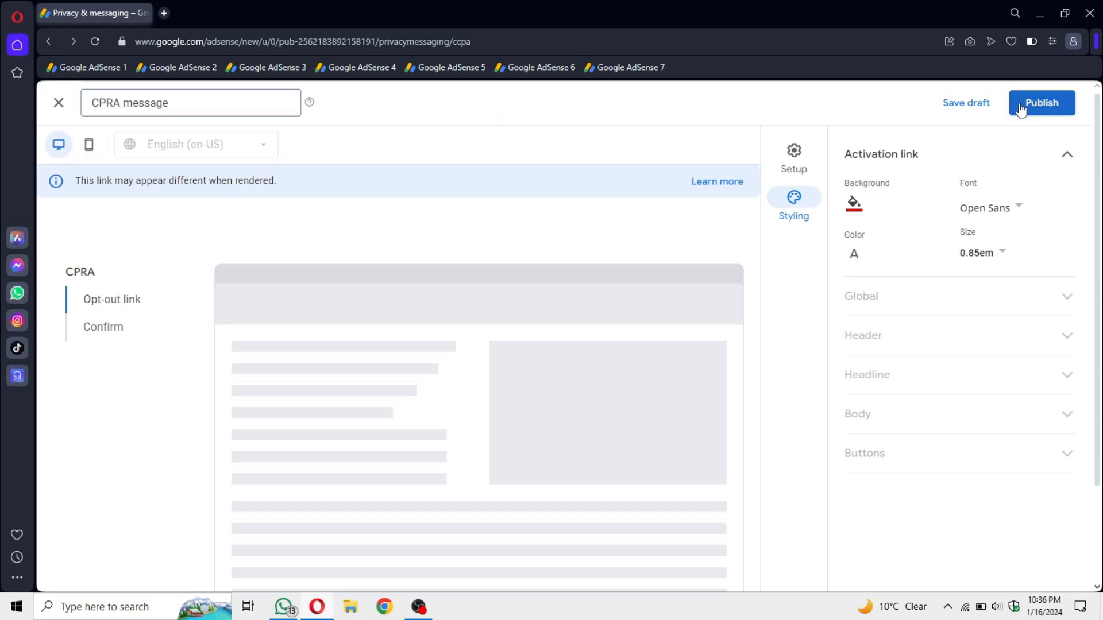
Start publishing the renamed CPRA message, cancel at the deployment notice, and close the message editor without saving.
left_click(1044, 109)
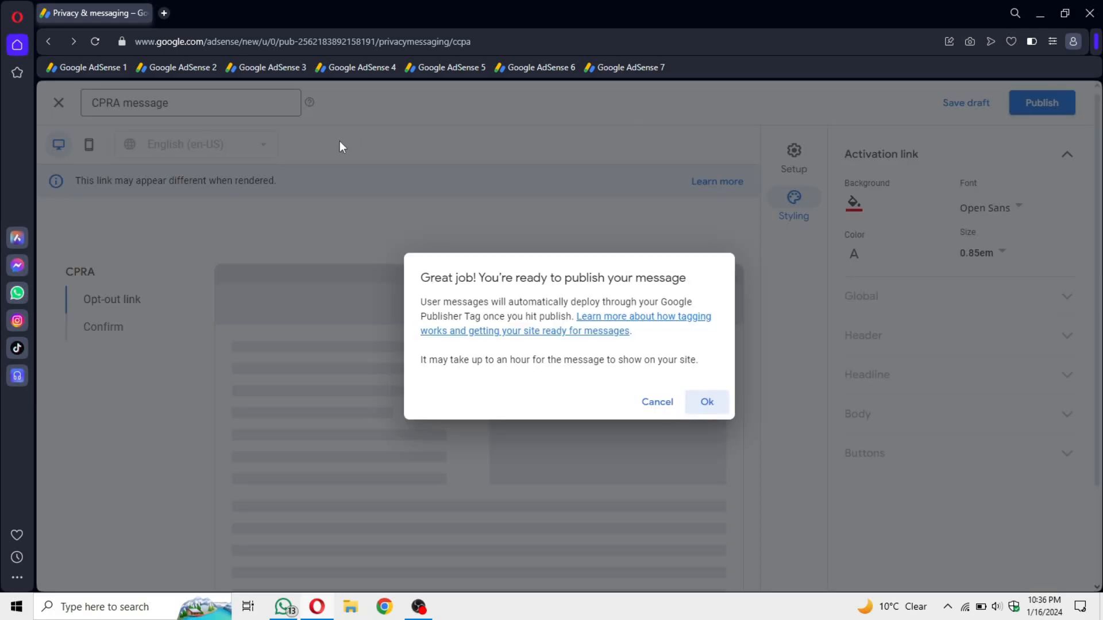
left_click(658, 403)
left_click(59, 102)
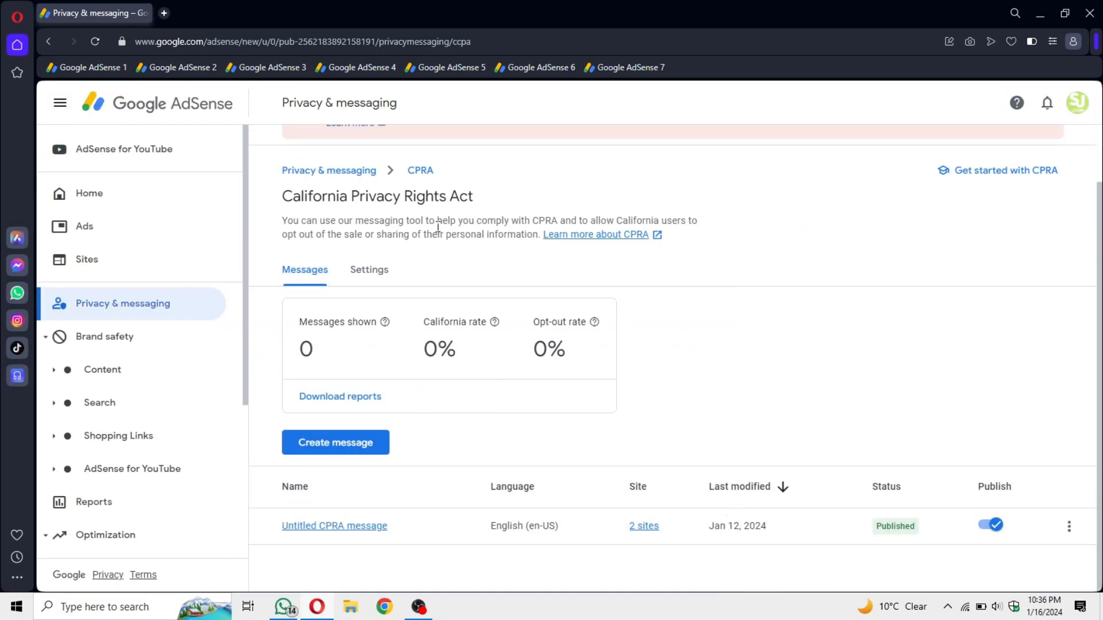
Return to the Privacy & messaging overview and open the European regulations message management.
left_click(318, 172)
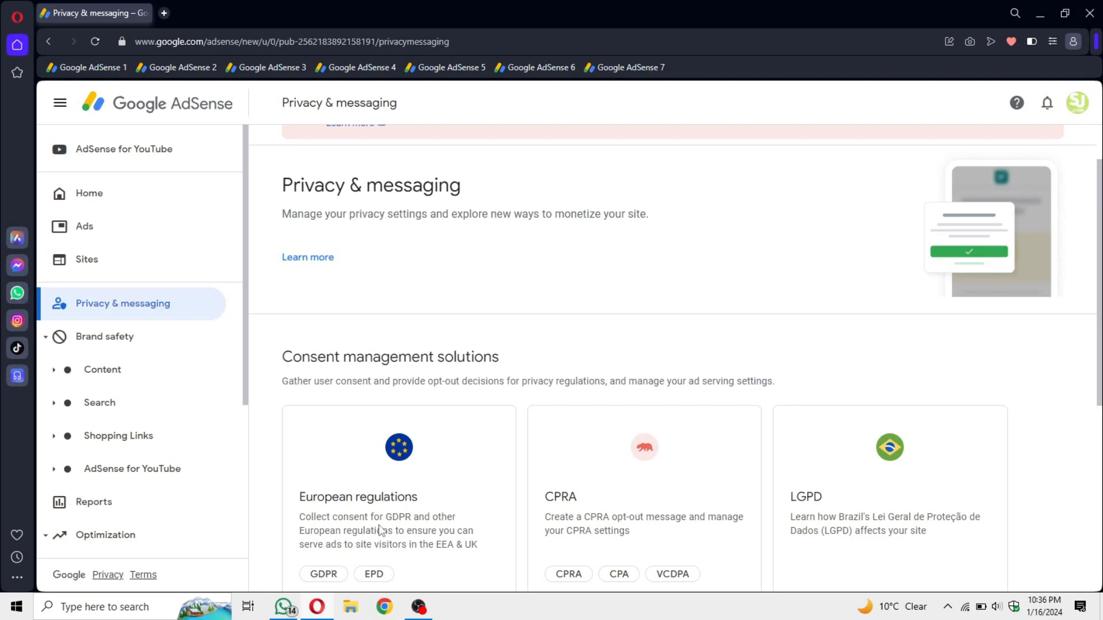
scroll(378, 525, "down", 5)
scroll(378, 511, "up", 2)
left_click(324, 388)
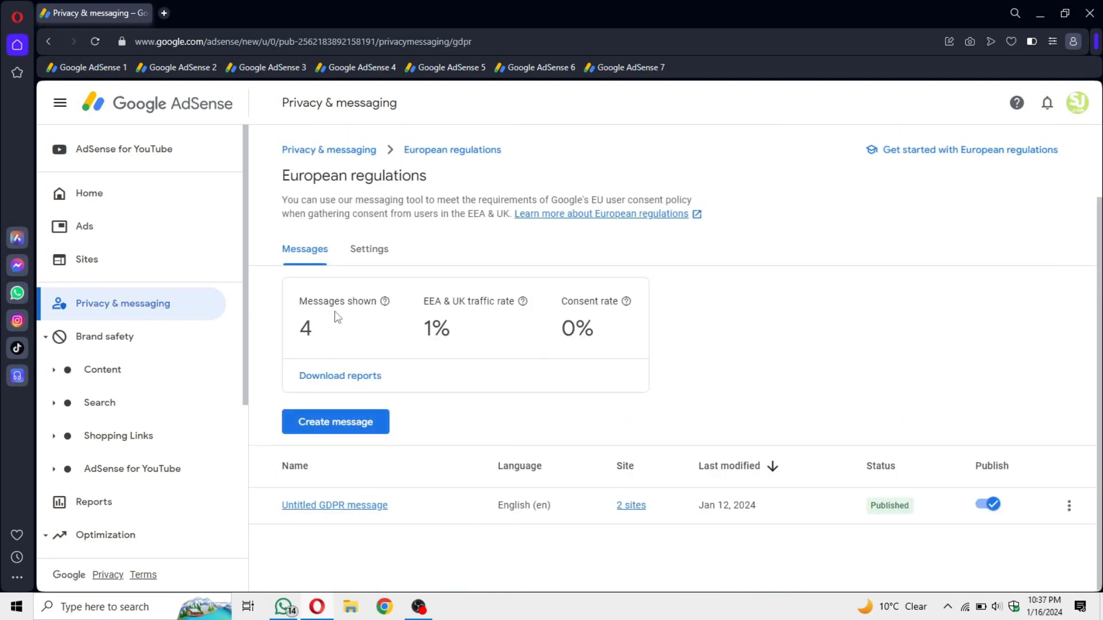
Examine the messages shown, EEA & UK traffic rate and consent rate statistics for European regulations.
double_click(305, 328)
left_click(310, 333)
mouse_move(517, 308)
left_click_drag(517, 304, 455, 303)
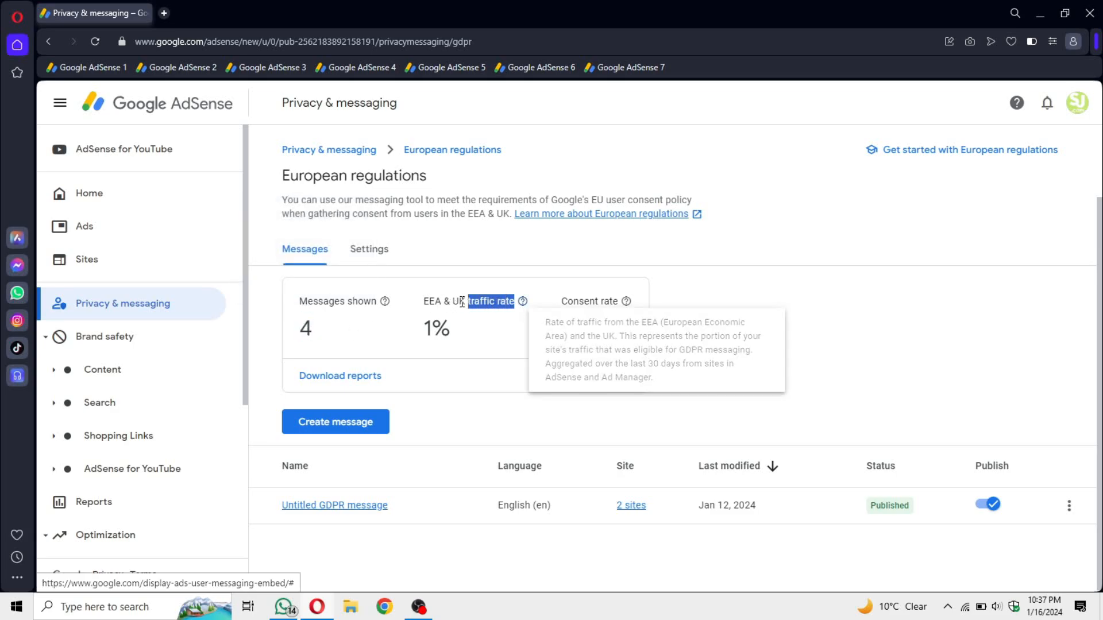
left_click(443, 333)
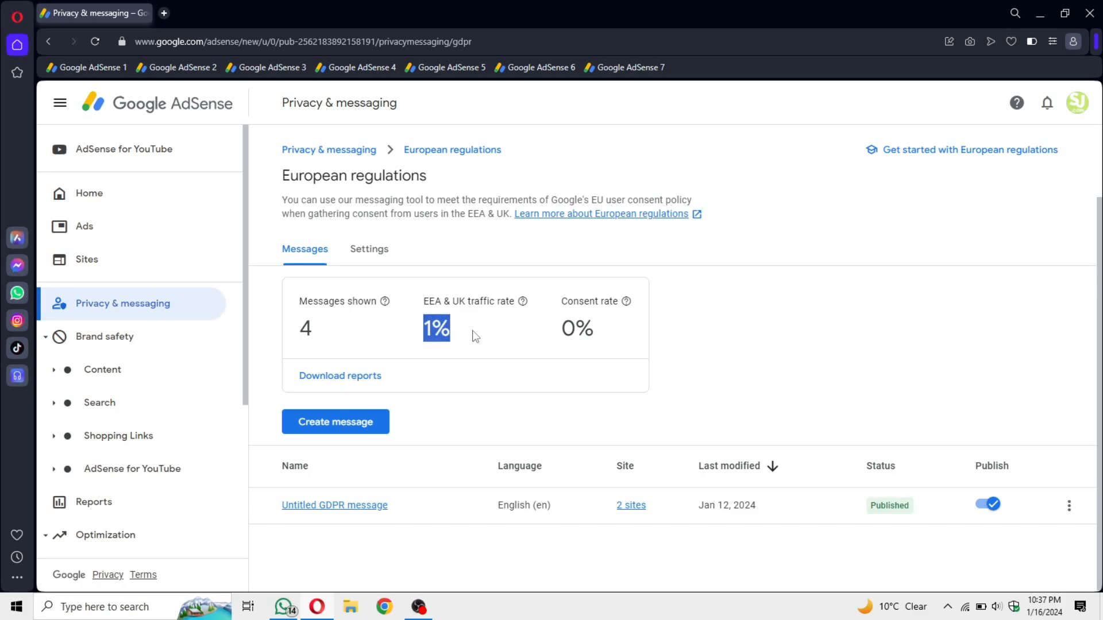
left_click_drag(467, 331, 423, 327)
left_click(468, 337)
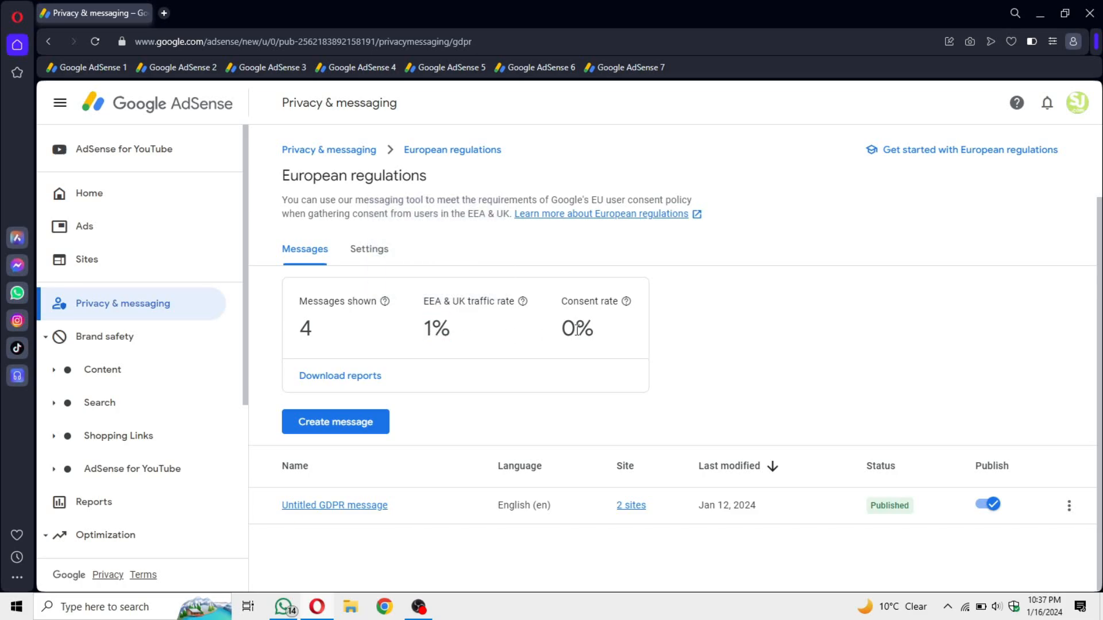
left_click_drag(560, 301, 621, 301)
left_click(600, 319)
mouse_move(599, 339)
left_mouse_down()
mouse_move(562, 333)
mouse_move(608, 333)
left_mouse_up()
left_click(562, 334)
left_click(617, 338)
Return to the Privacy & messaging overview and minimize the browser window.
left_click(326, 236)
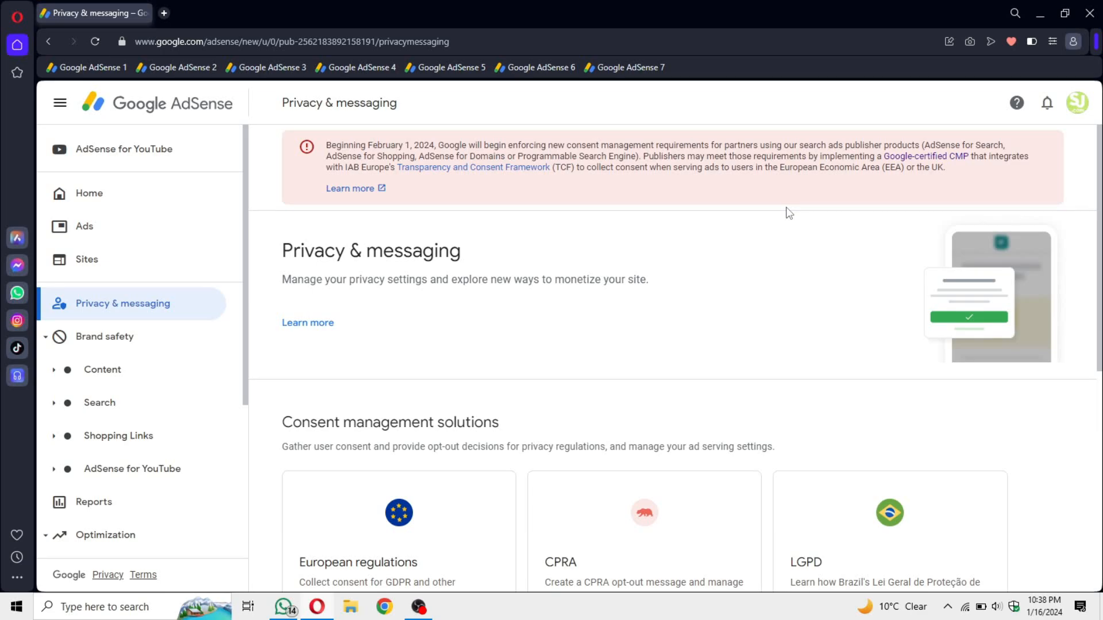
left_click(1040, 12)
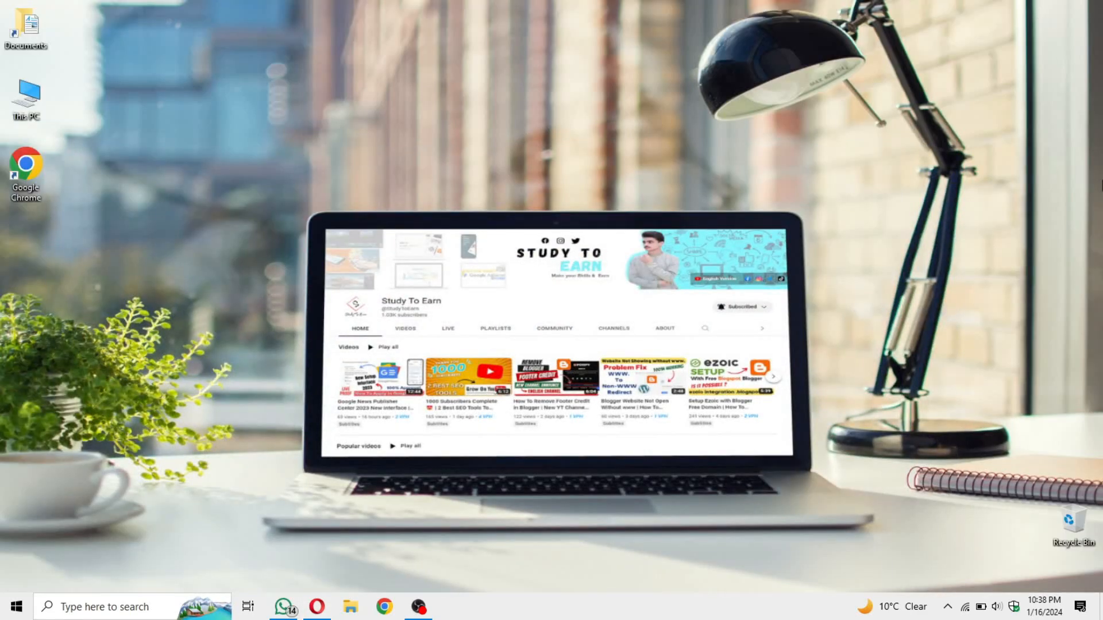